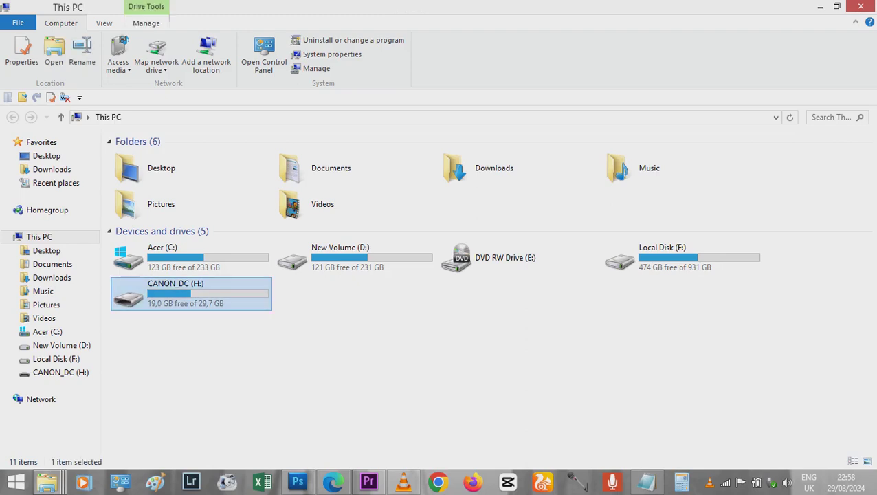
Copy the CANON_DC (H:) drive and go to New Volume (D:) > 2024 > 03
right_click(208, 294)
left_click(289, 408)
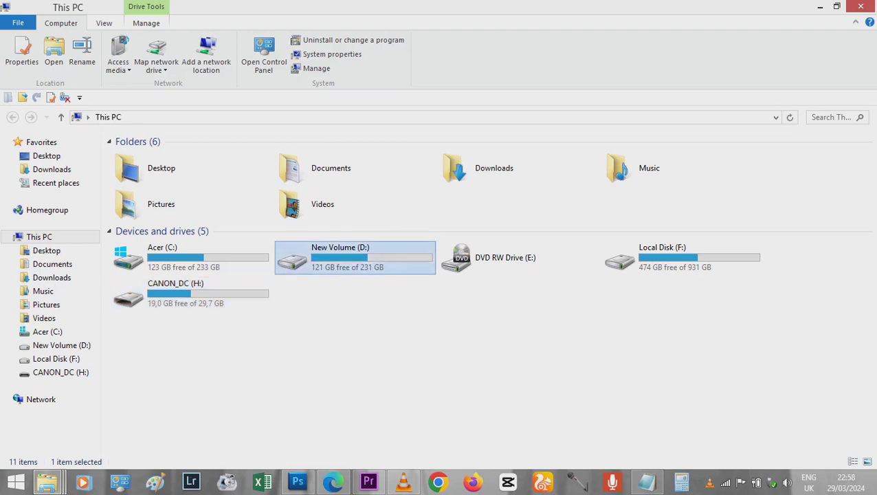
double_click(350, 258)
double_click(145, 168)
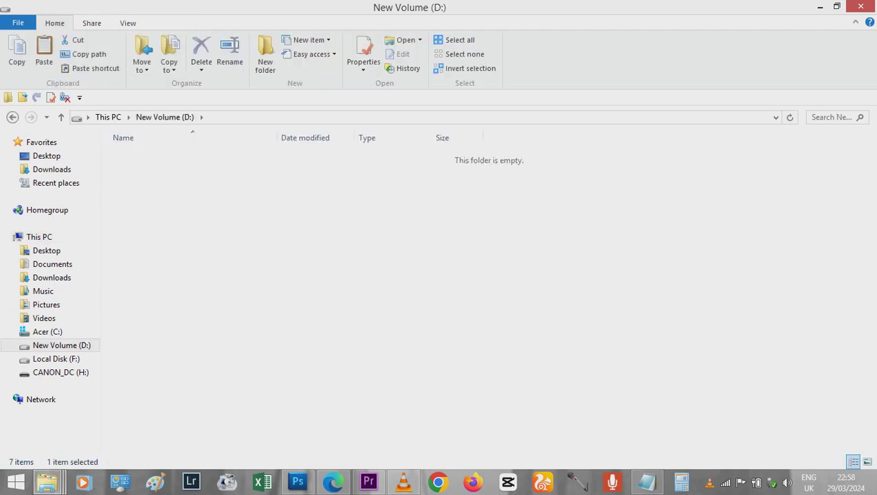
double_click(131, 156)
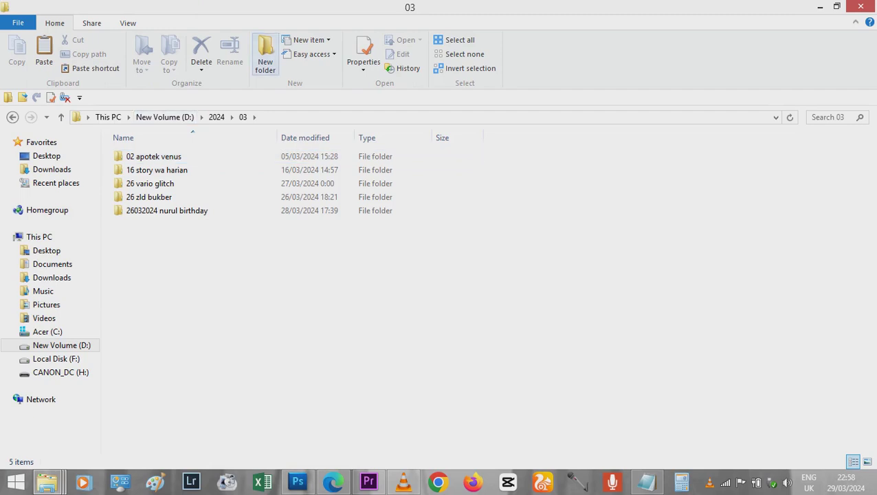
Create a folder named '29032024 winpistures studio' and open it
left_click(266, 58)
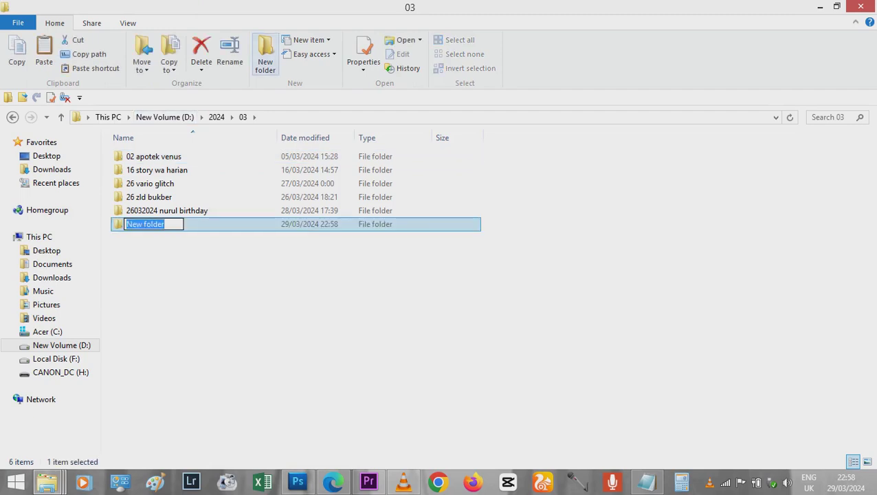
type("29032024")
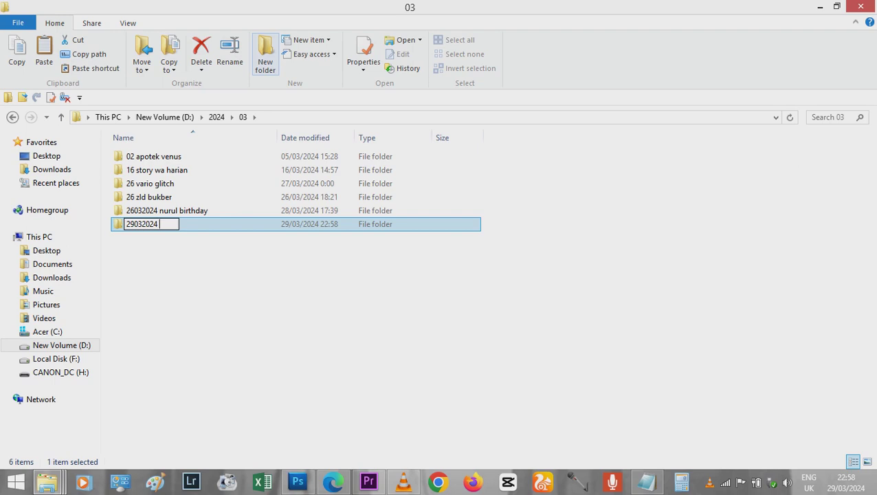
type(" winpistures studio")
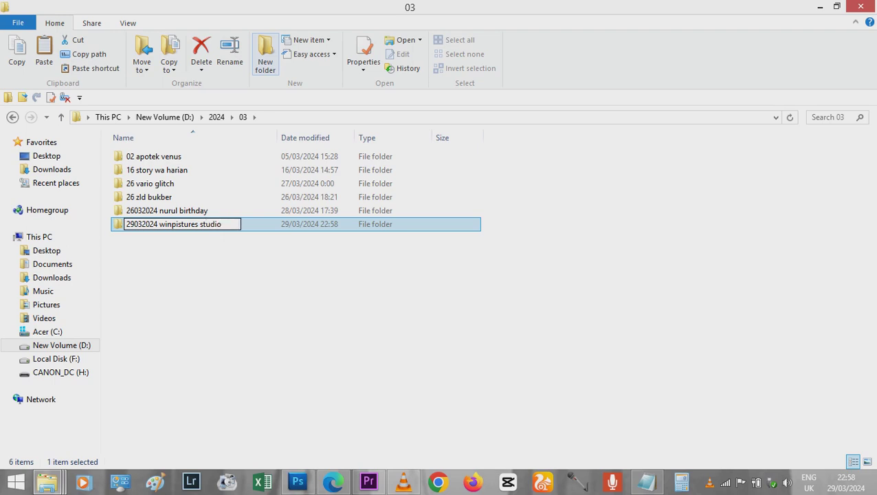
key("Return")
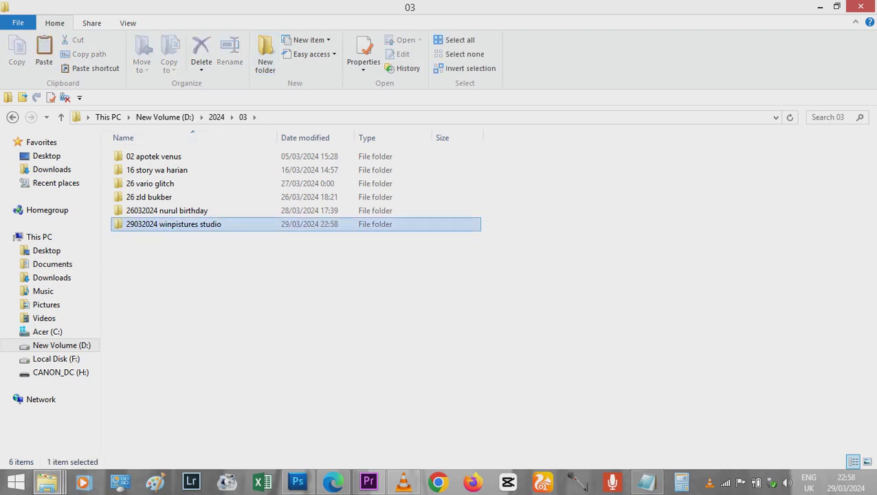
key("Return")
right_click(180, 230)
Paste the nine CANON_DC items into the new folder and move the progress window aside
left_click(200, 319)
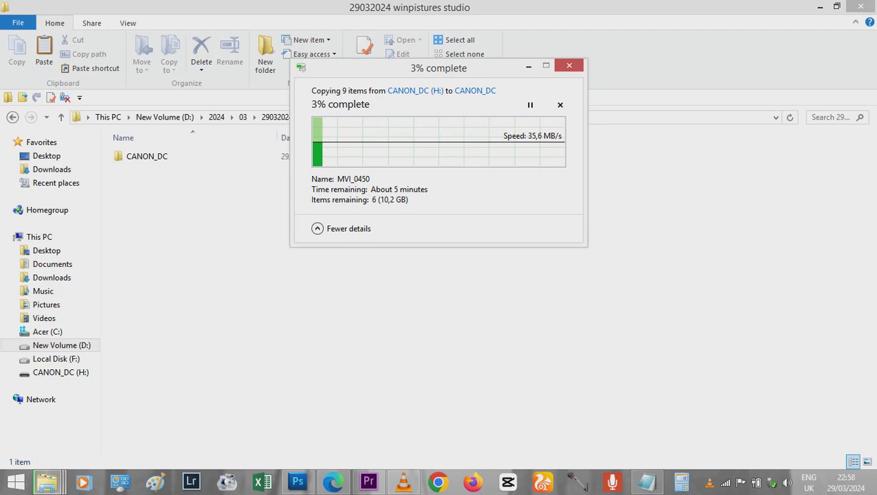
left_click_drag(412, 69, 401, 190)
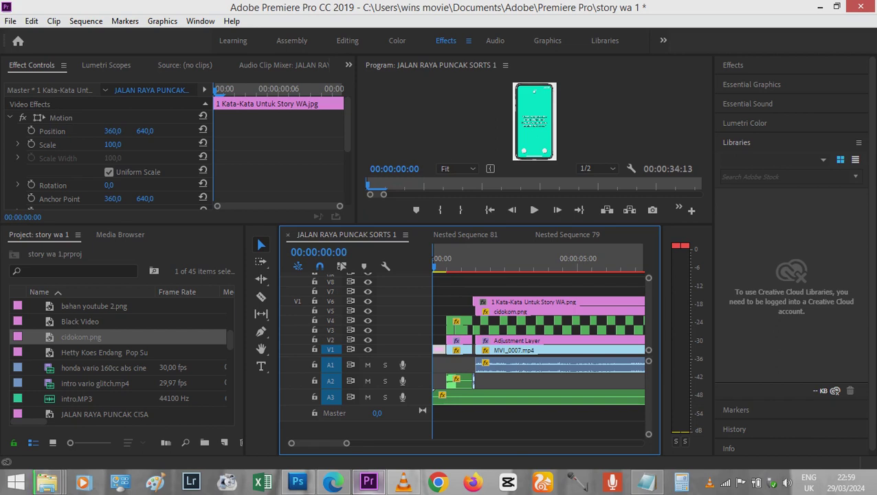
Trim MVI_0007's left edge so the clip runs 00:00:09:20
key("minus")
key("minus")
key("minus")
key("ctrl+a")
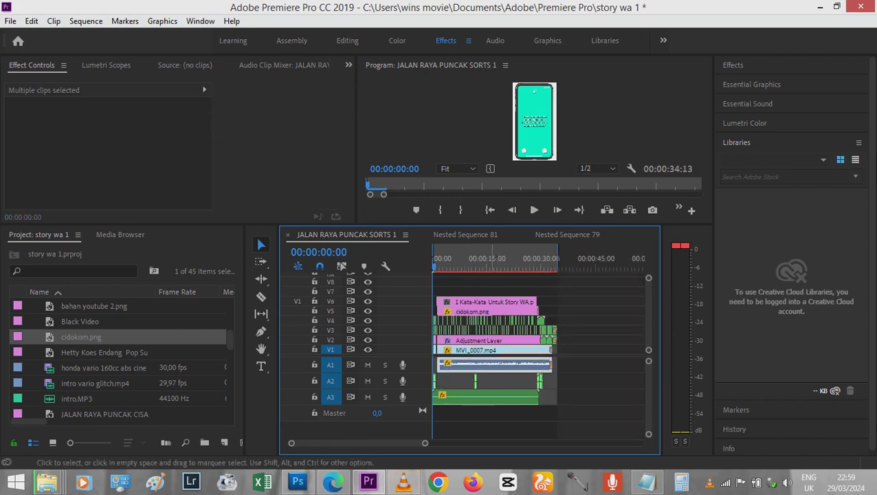
left_click_drag(438, 363, 543, 363)
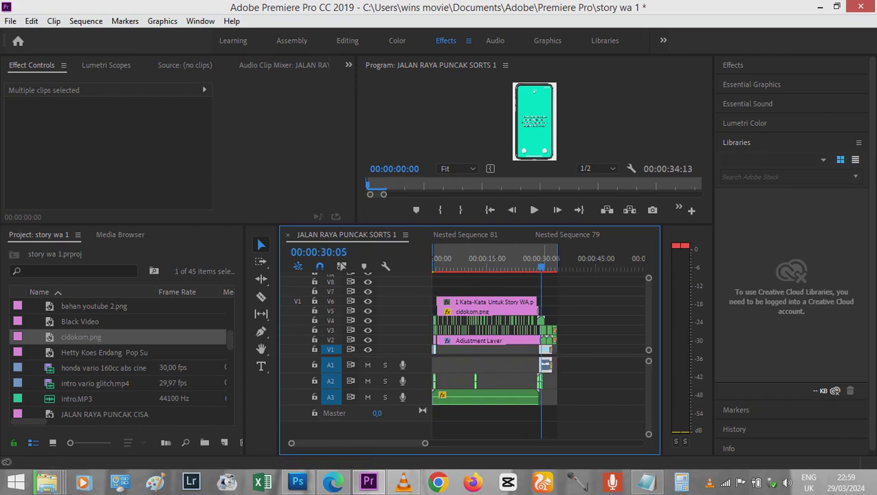
key("equal")
key("equal")
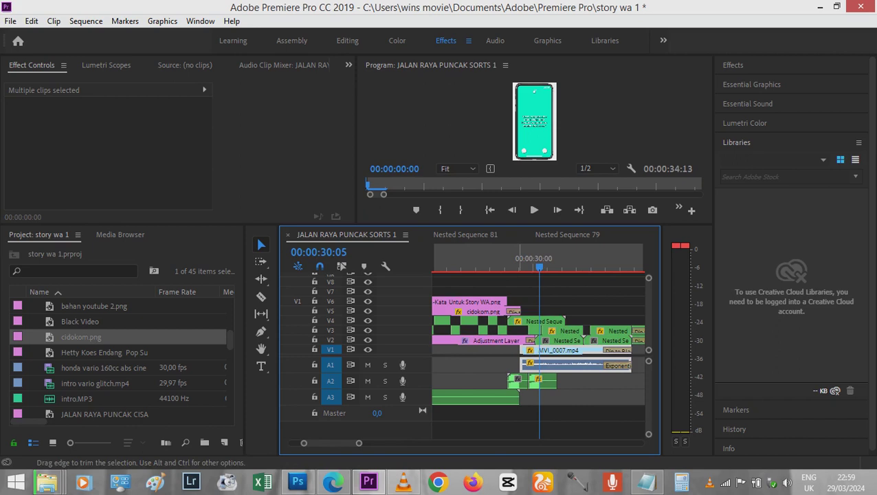
key("minus")
key("minus")
key("minus")
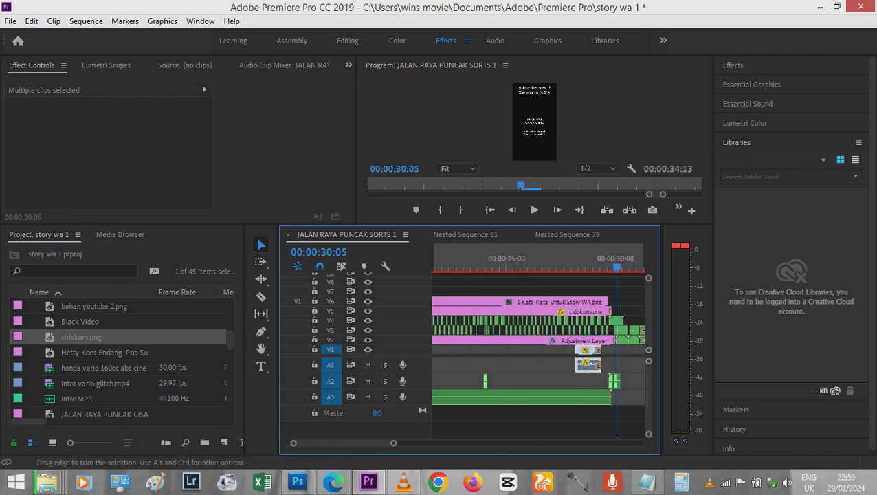
key("minus")
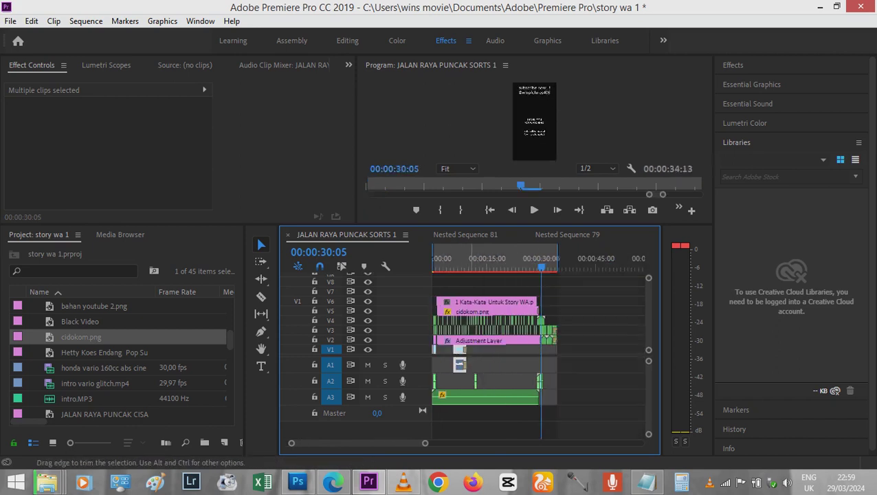
Move the MVI_0007 clip left to about the 2-second mark
left_click(459, 365)
key("equal")
key("equal")
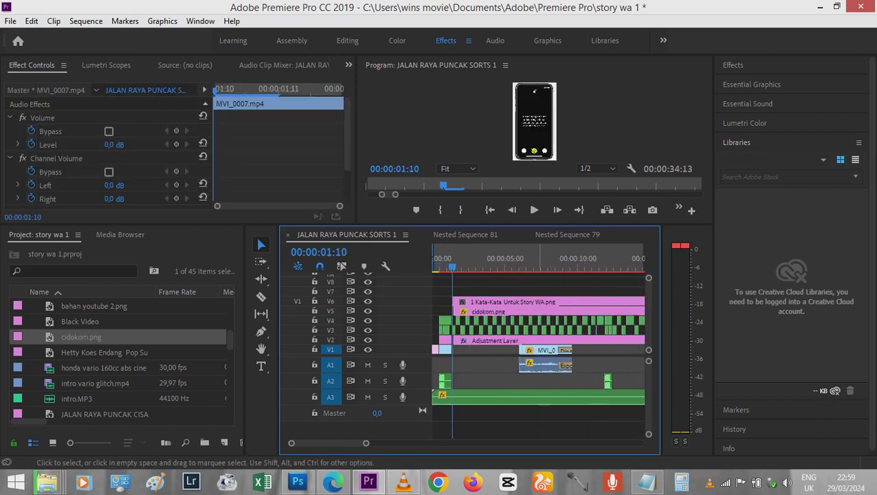
key("ctrl+a")
key("equal")
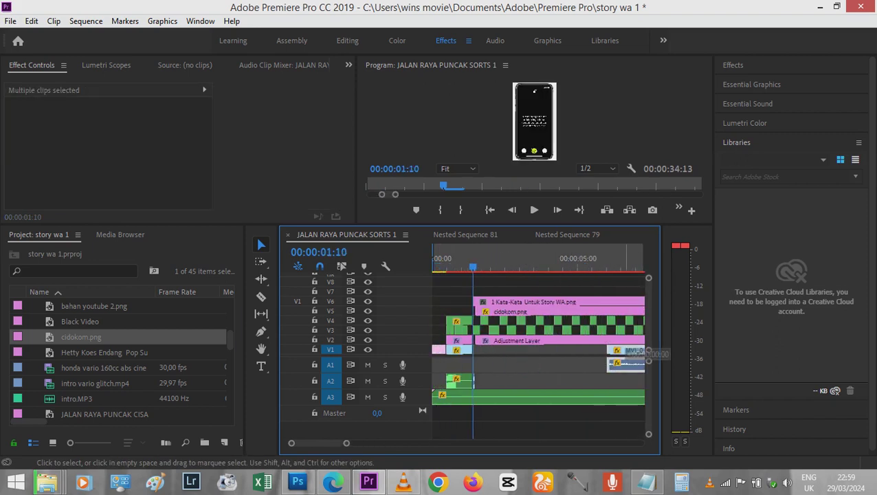
left_click_drag(625, 349, 509, 349)
key("minus")
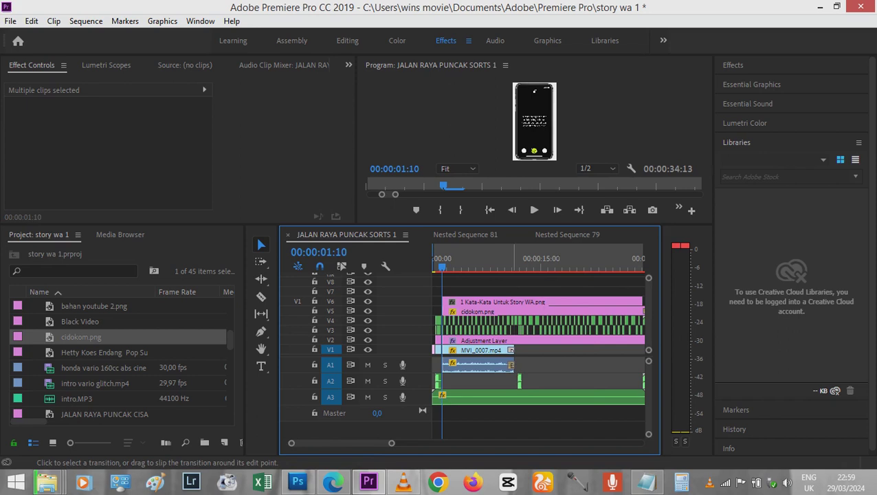
Extend the end of MVI_0007 by about seven seconds to reach the sequence end
left_click(486, 350)
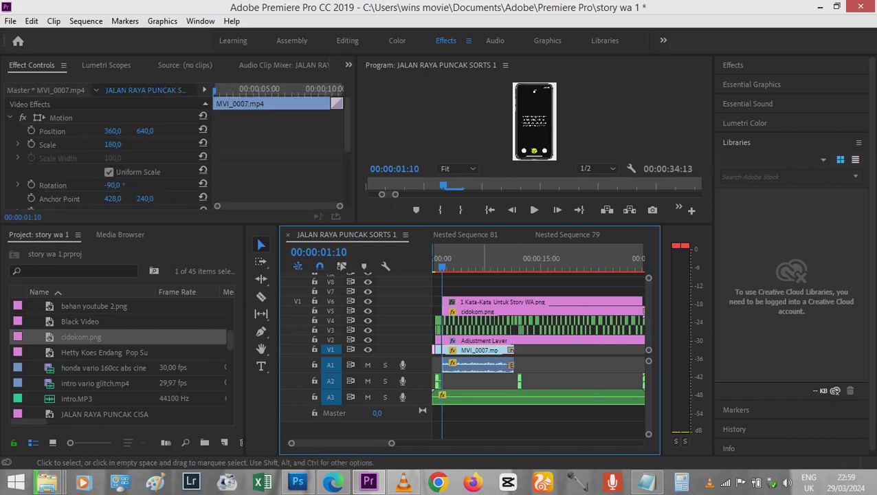
left_click(481, 364)
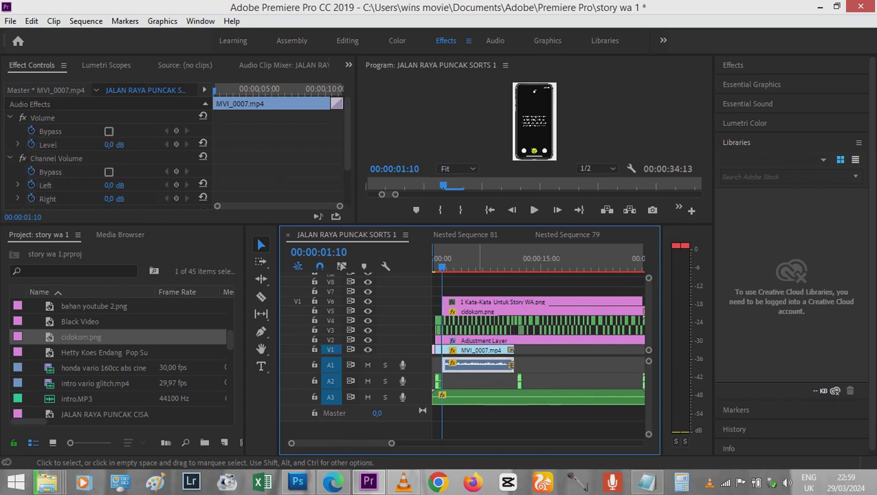
left_click_drag(557, 406, 484, 375)
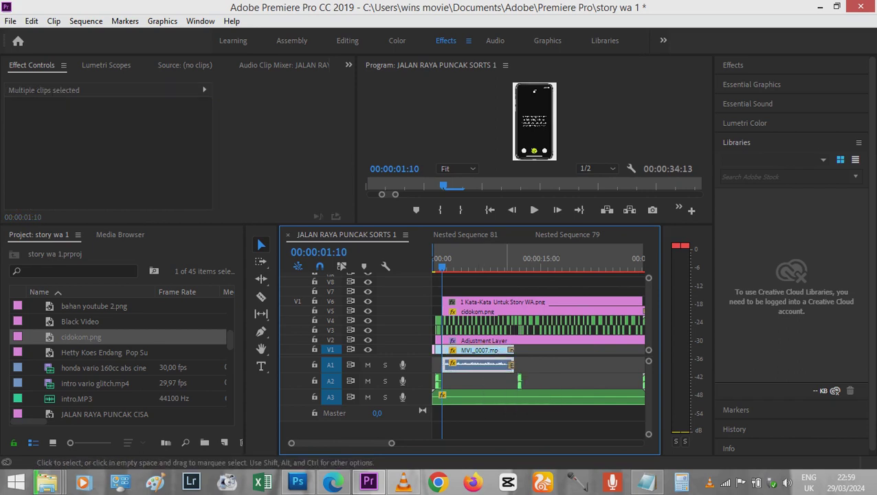
left_click_drag(514, 350, 604, 350)
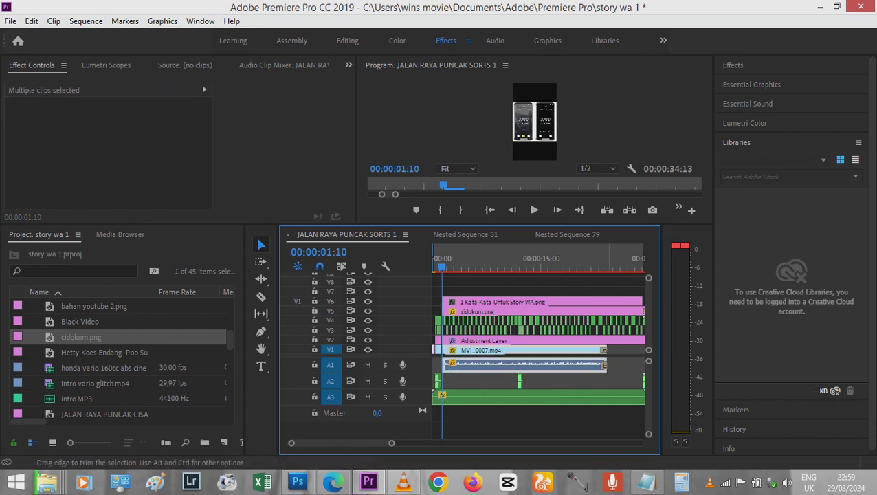
key("backslash")
left_click_drag(517, 351, 546, 351)
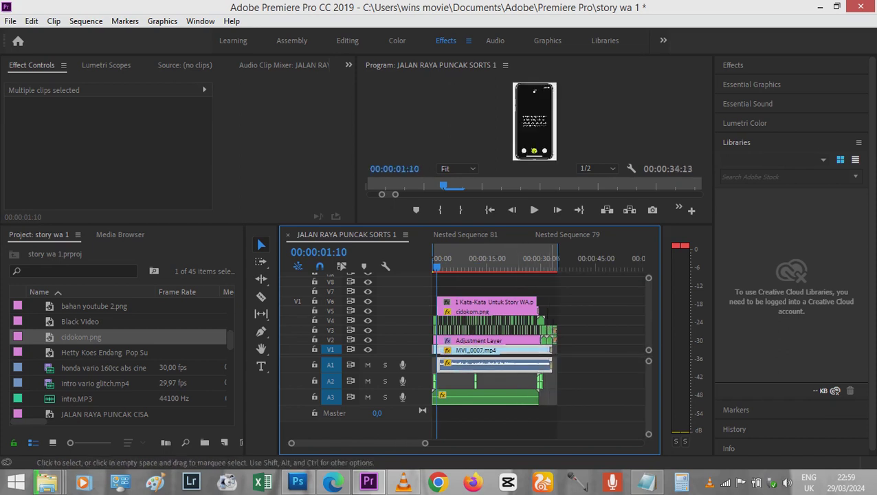
left_click(548, 260)
Preview the sequence in the maximized Program monitor through to 00:00:34:13
key("equal")
key("minus")
key("minus")
key("minus")
key("equal")
key("equal")
key("Up")
key("Up")
key("space")
key("grave")
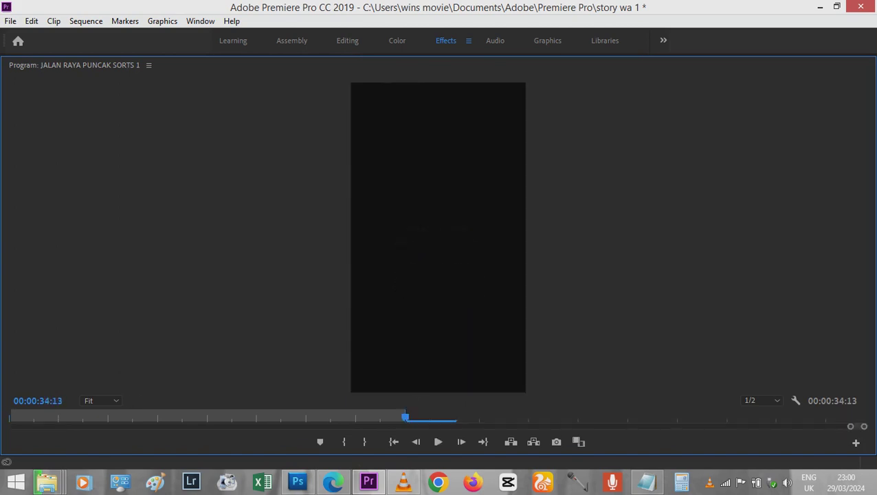
key("grave")
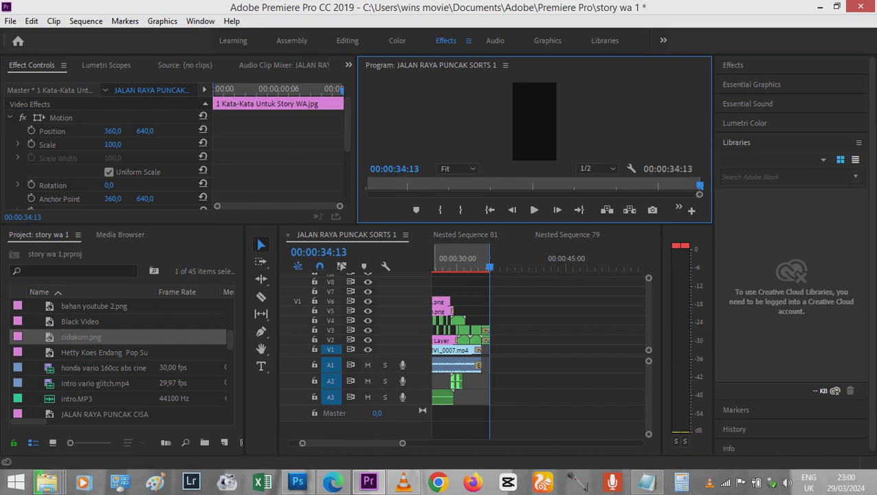
Copy the 'Ketika kita fokus pada yang baik…' quote line from the Notepad notes
left_click(646, 481)
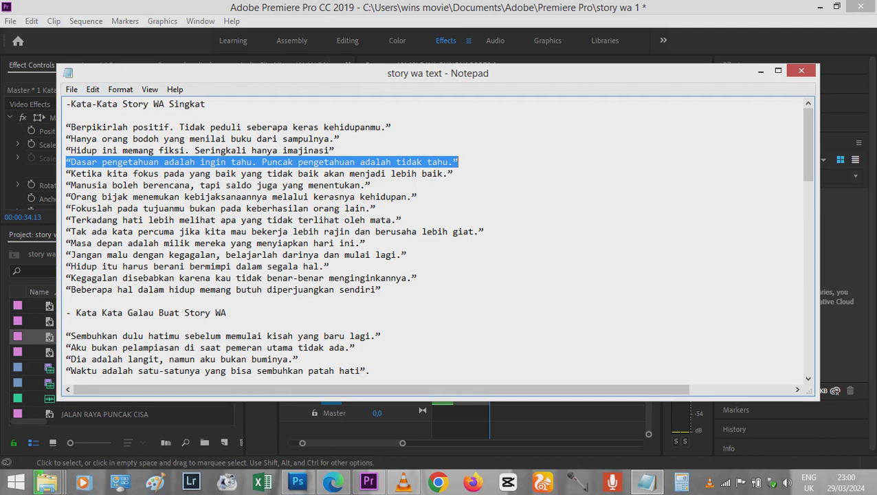
left_click_drag(66, 173, 452, 173)
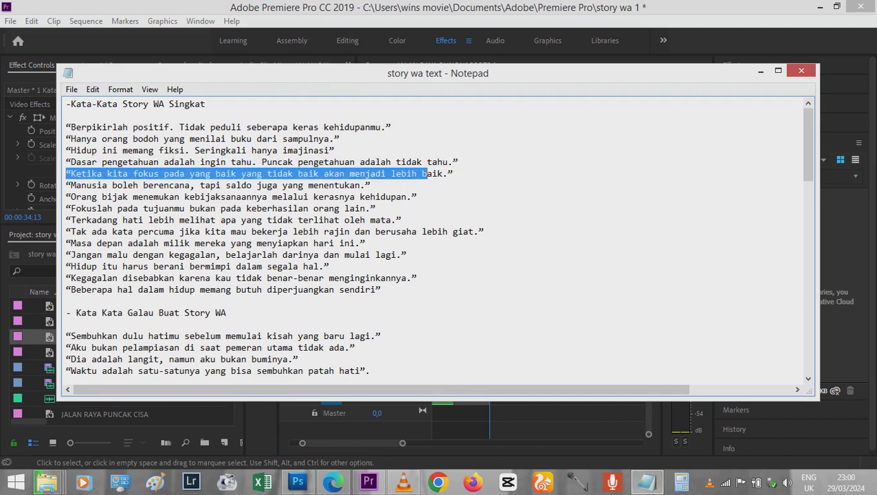
right_click(440, 172)
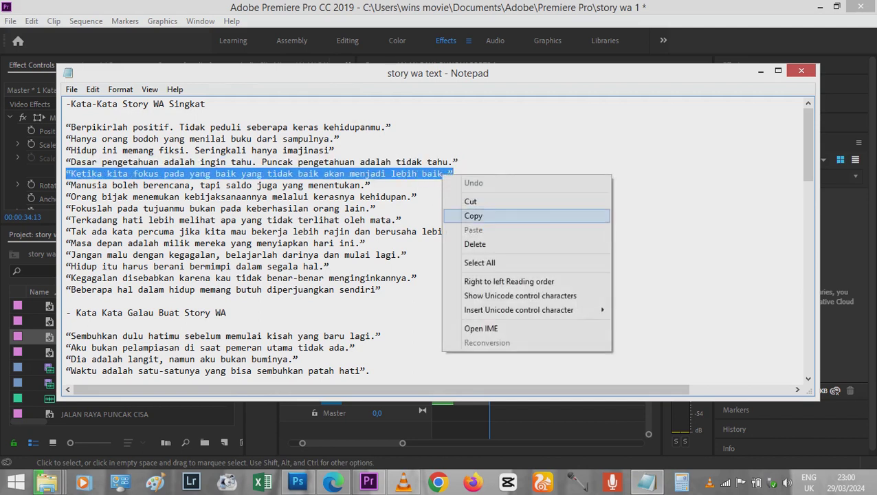
left_click(462, 216)
Minimize Notepad and bring up Kata-Kata Untuk Story WA.psd in Photoshop
left_click(760, 70)
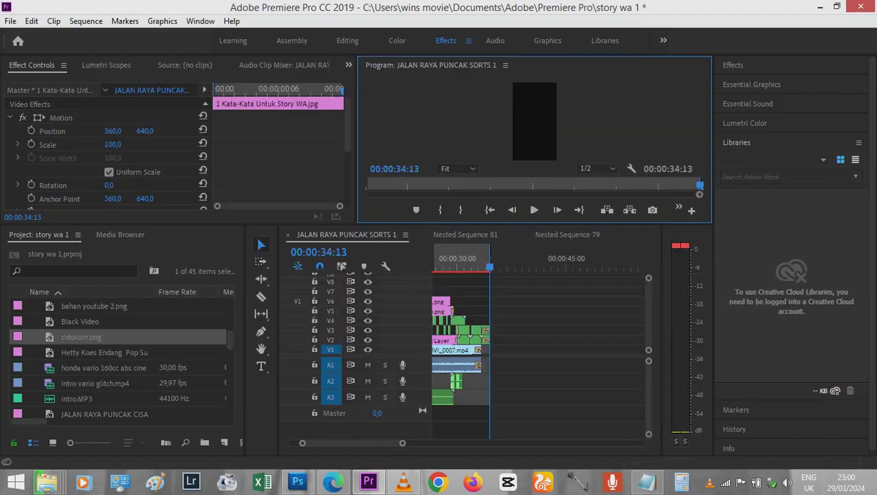
left_click(298, 481)
key("ctrl+Tab")
Paste the copied quote over the phone screen's existing quote text
key("t")
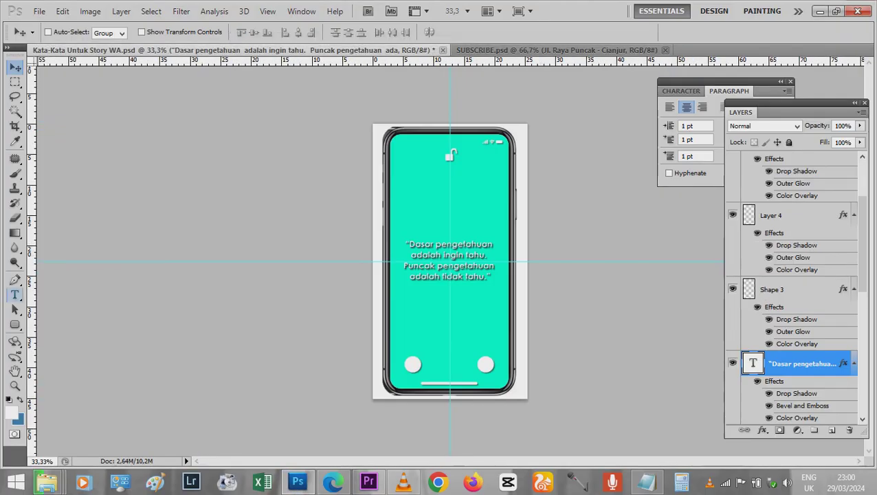
left_click(450, 261)
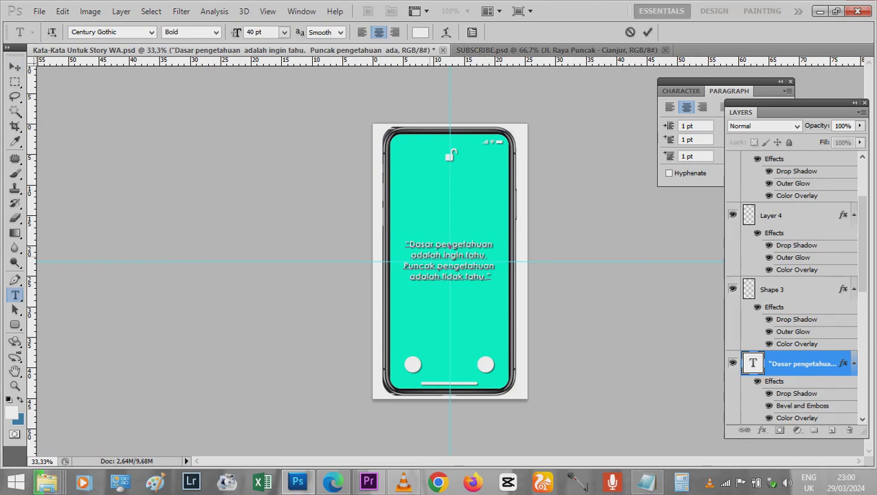
key("ctrl+a")
key("ctrl+v")
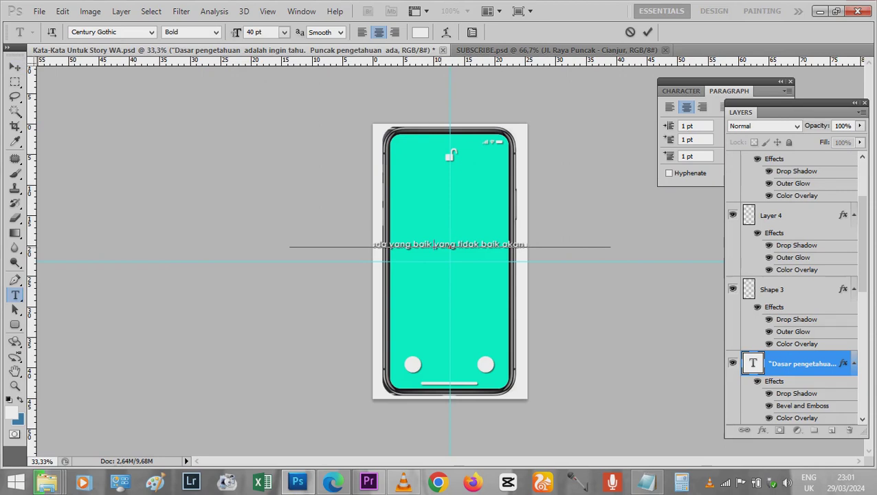
Break the quote into five lines, commit the text, and open Save As
key("Return")
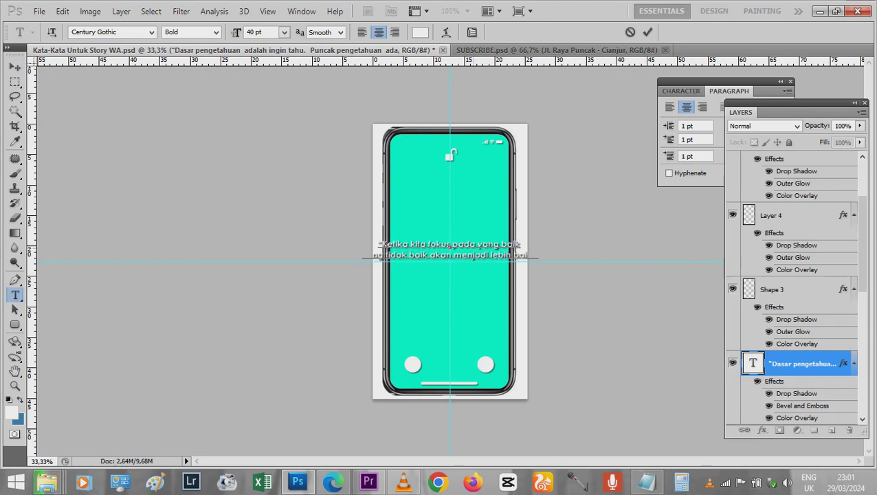
left_click(450, 245)
key("Return")
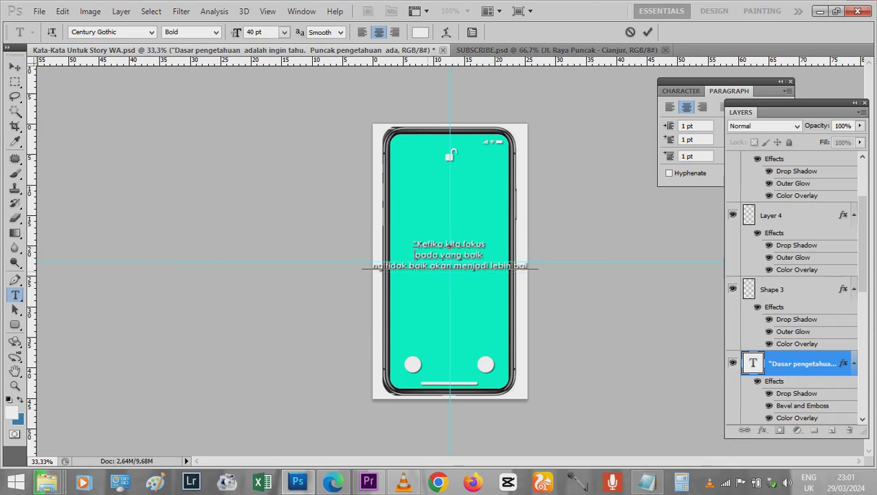
key("Return")
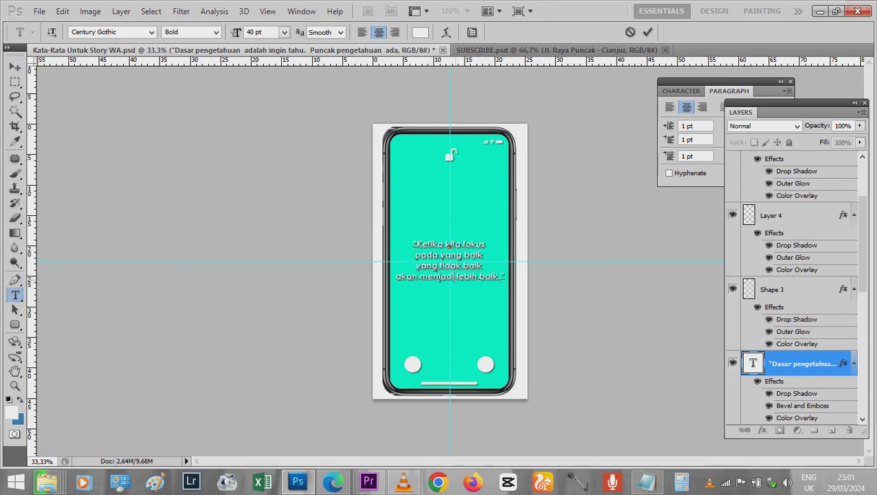
key("Return")
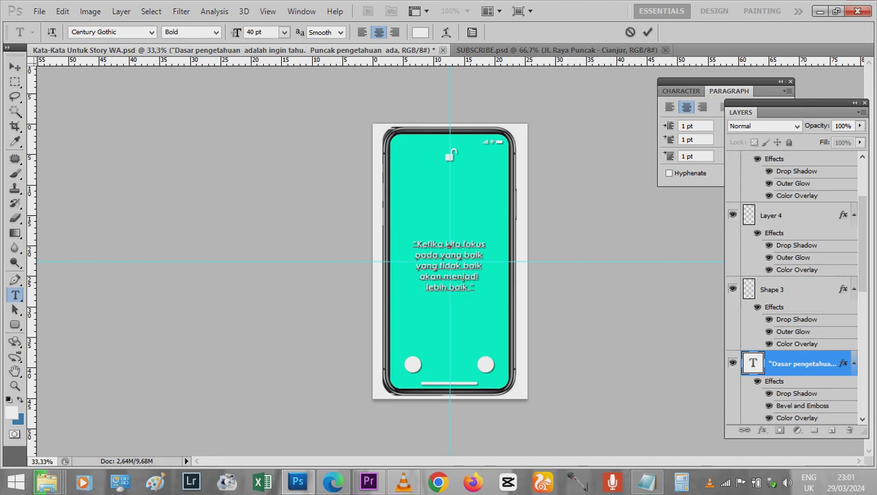
key("ctrl+Return")
key("v")
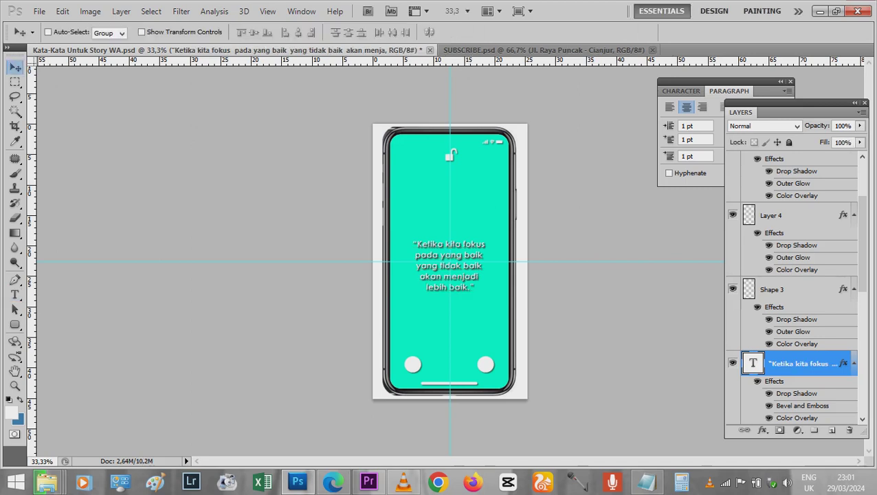
key("ctrl+t")
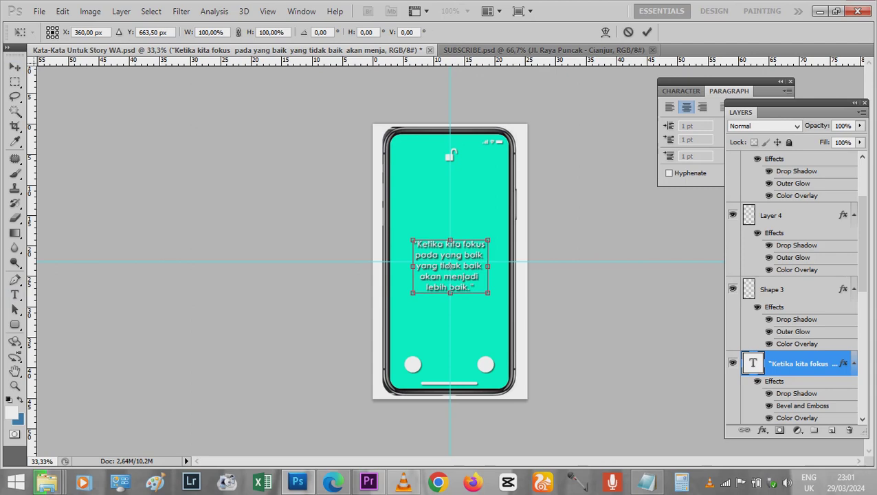
key("Return")
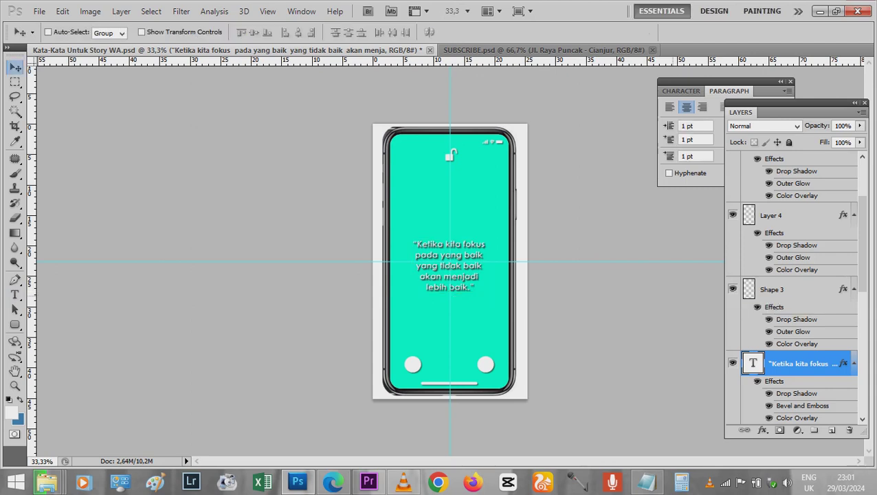
key("ctrl+shift+s")
Save the design as a quality-12 JPEG replacing '1 Kata-Kata Untuk Story WA.jpg', then return to Premiere
left_click(380, 310)
left_click(309, 404)
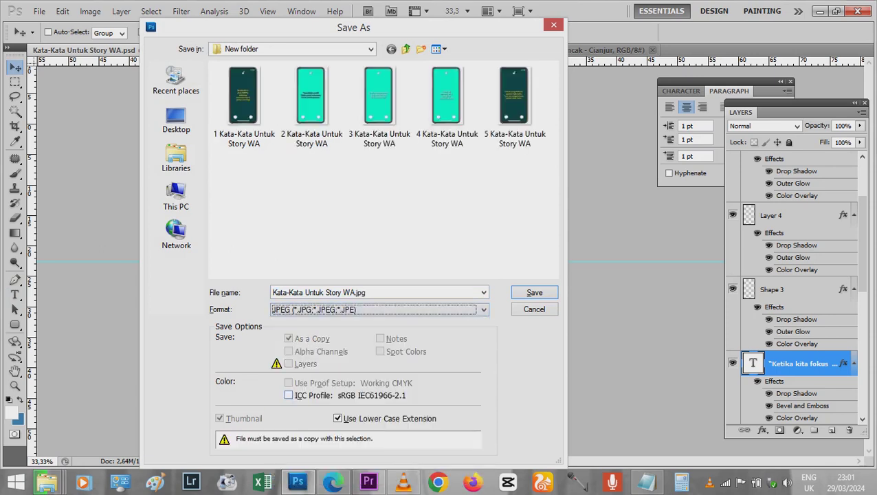
left_click(406, 49)
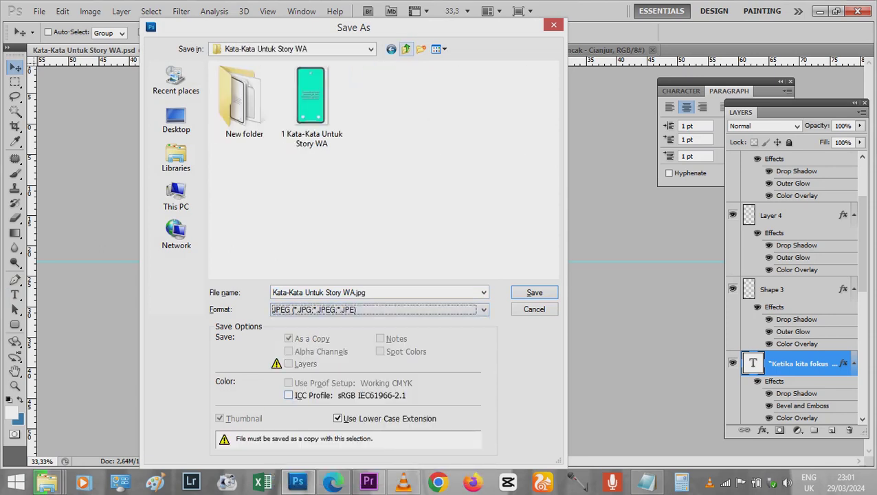
left_click(311, 103)
key("Return")
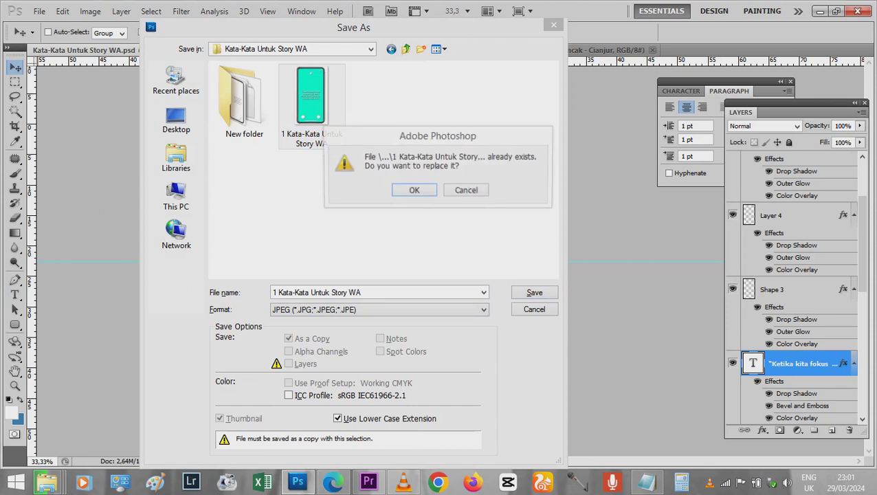
key("Return")
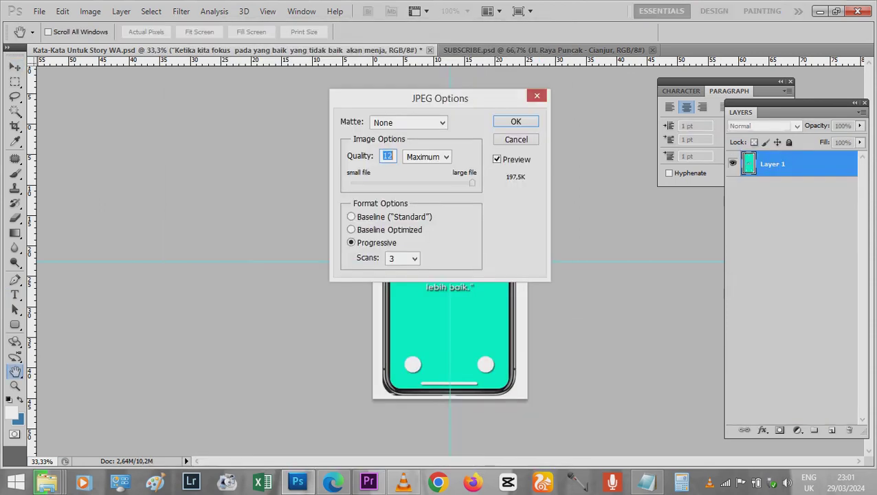
key("Return")
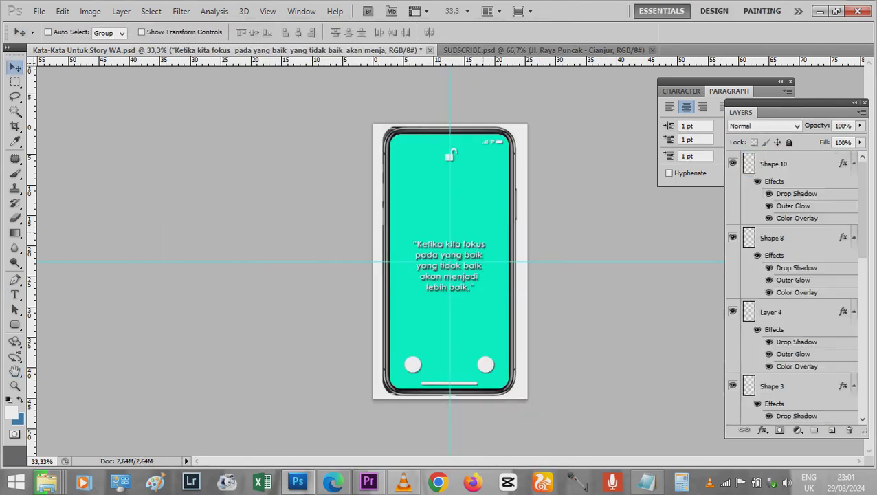
left_click(369, 481)
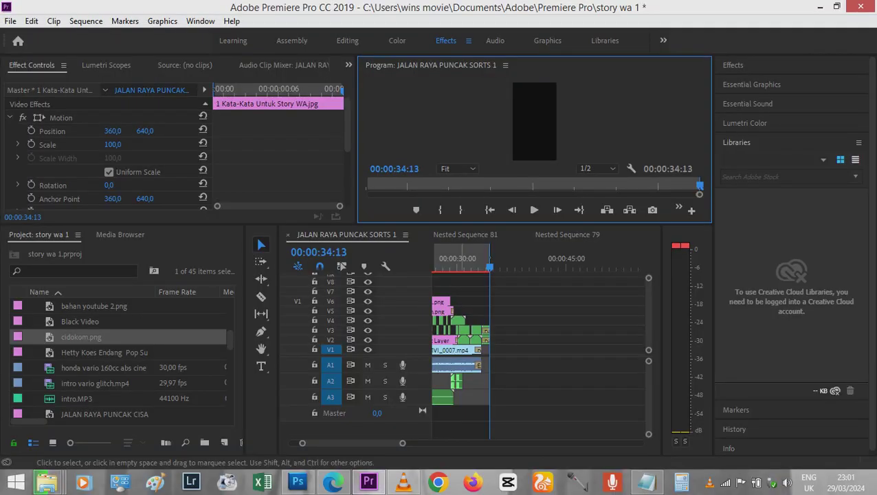
Jump the playhead to the sequence start with the Program monitor maximized, then return to Photoshop
left_click(458, 265)
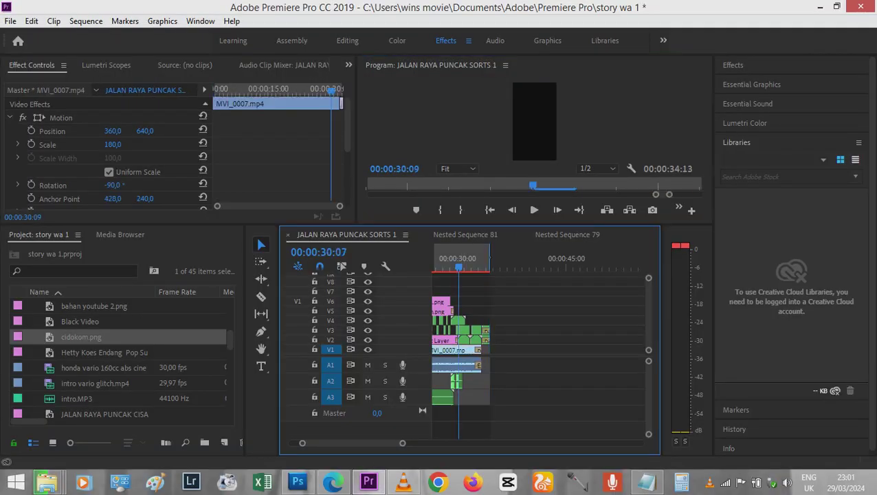
key("Home")
key("grave")
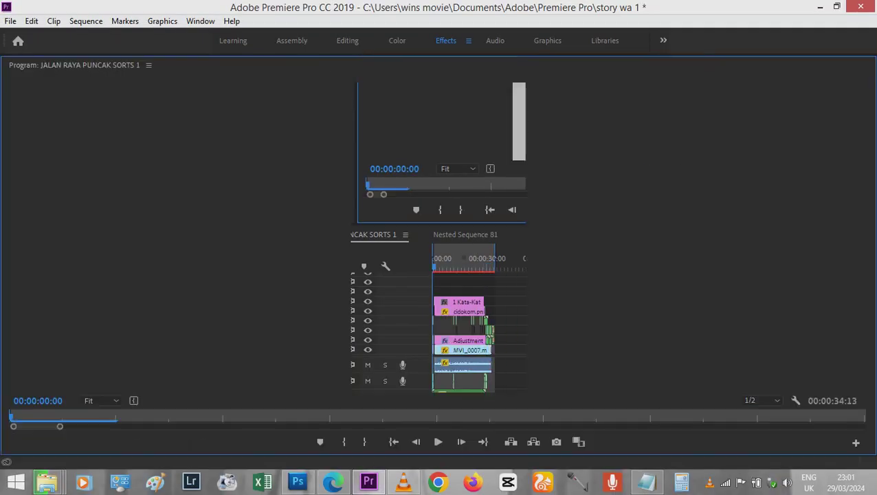
left_click(297, 481)
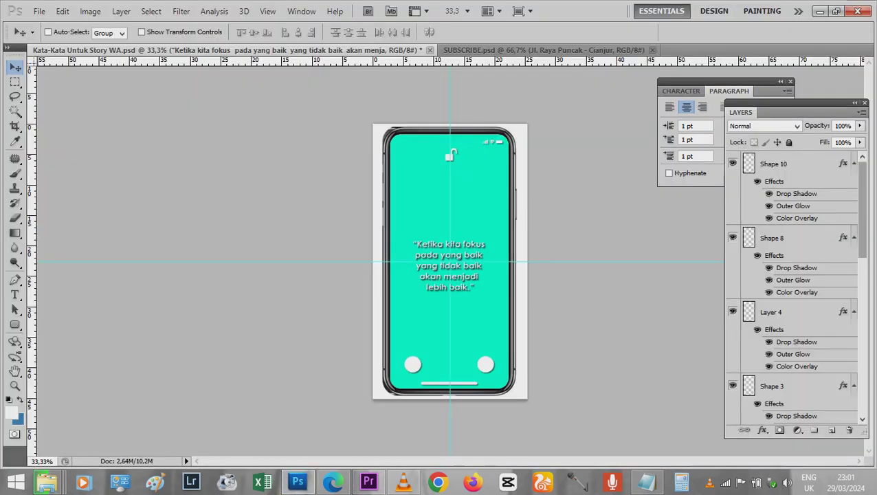
Hide Layer 5's teal screen fill so the phone screen is transparent
scroll(794, 288, "down", 5)
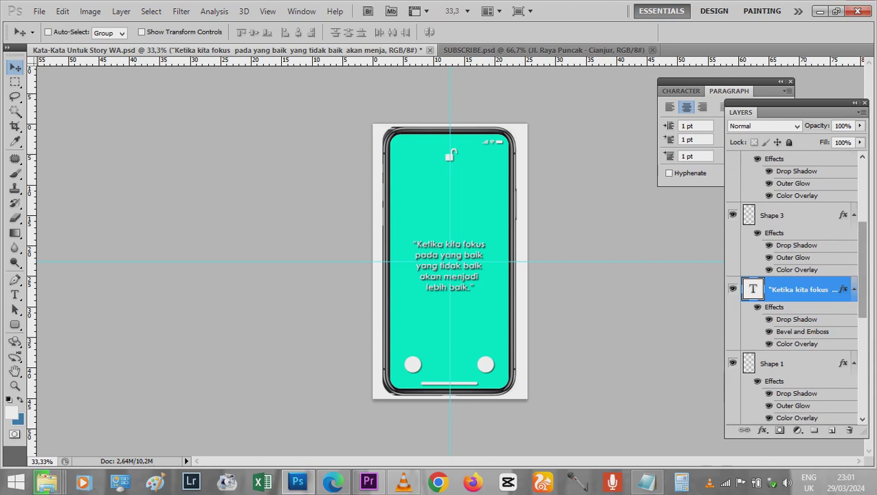
scroll(794, 289, "down", 3)
scroll(794, 289, "down", 2)
scroll(794, 289, "down", 2)
left_click(732, 350)
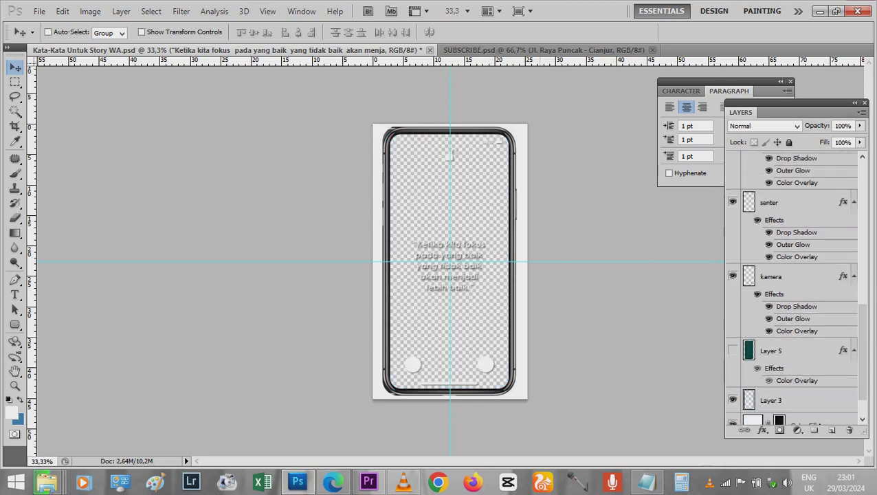
Save the frame as PNG replacing '1 Kata-Kata Untuk Story WA', then return to Premiere
key("ctrl+shift+s")
left_click(380, 309)
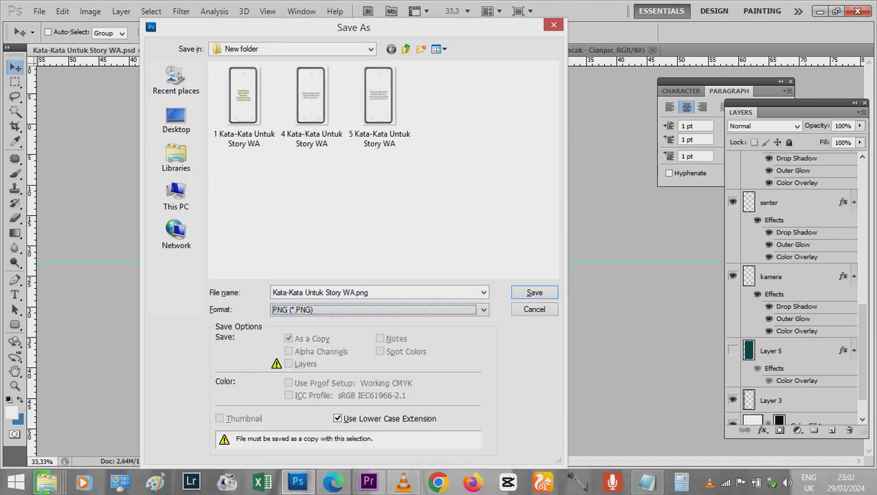
left_click(405, 49)
left_click(312, 104)
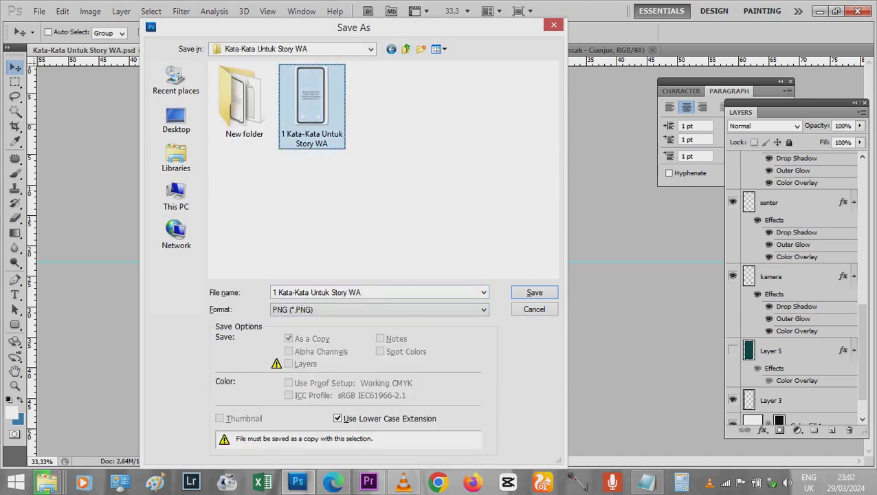
left_click(534, 292)
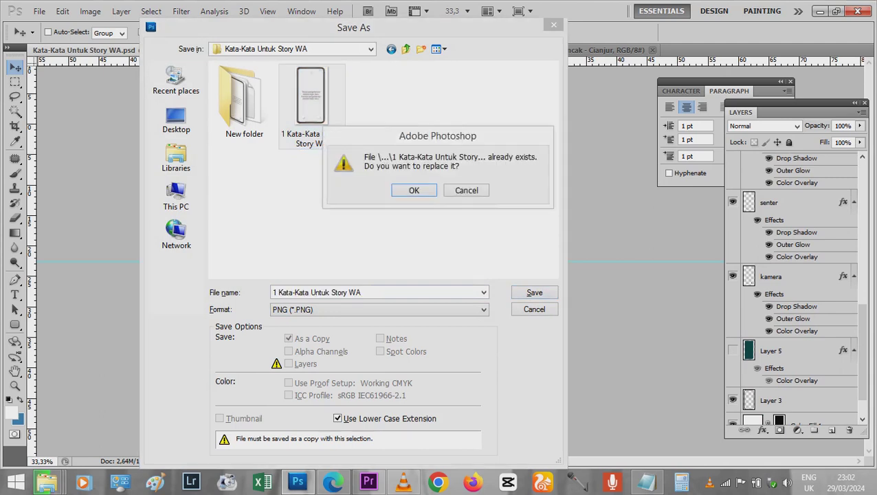
key("Return")
key("Return")
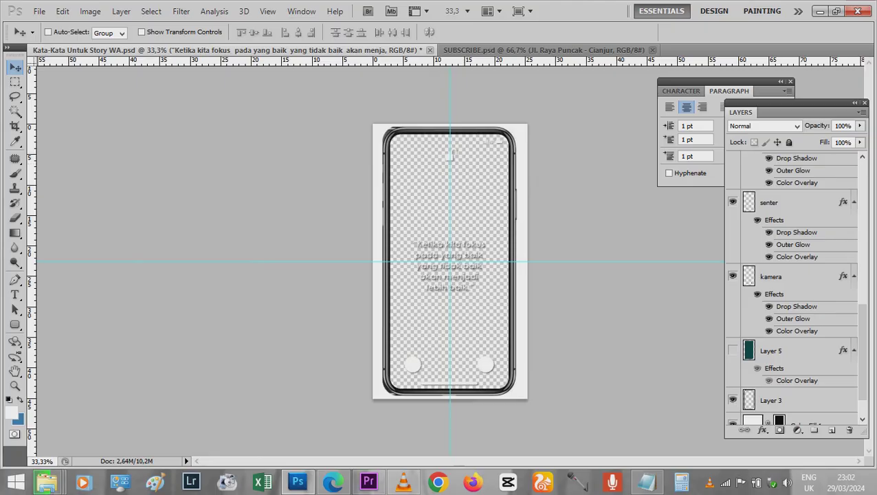
left_click(368, 481)
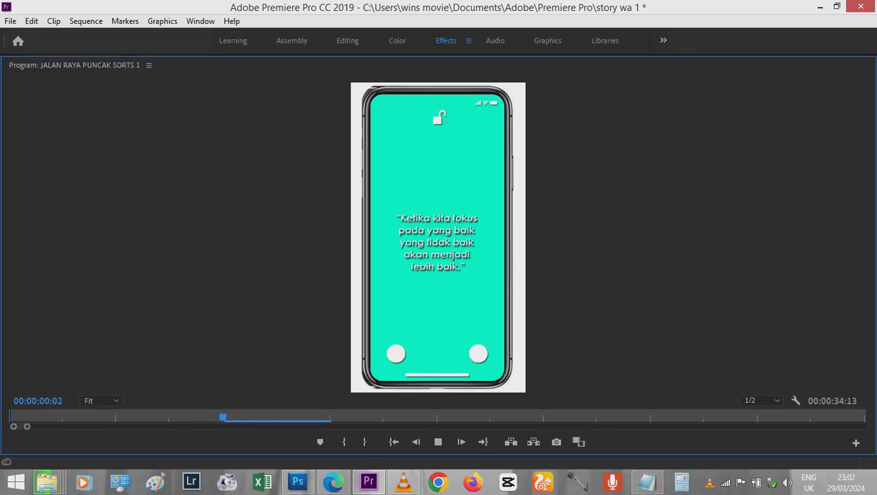
Close the File menu without exporting and play the story to the 'Thank you for watching!' card
key("alt+f")
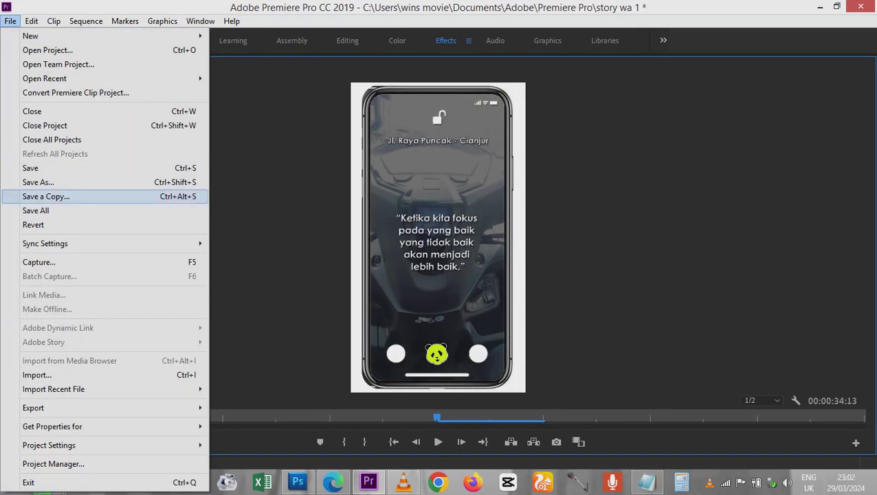
mouse_move(103, 389)
mouse_move(103, 408)
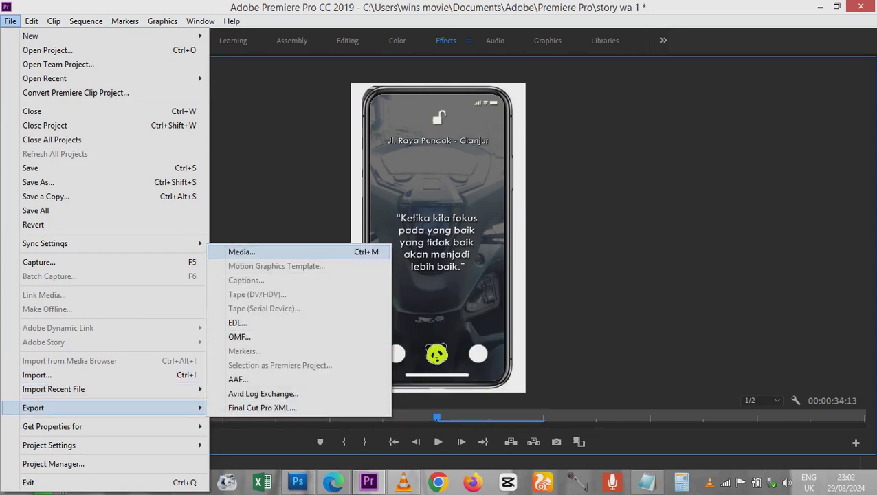
key("Return")
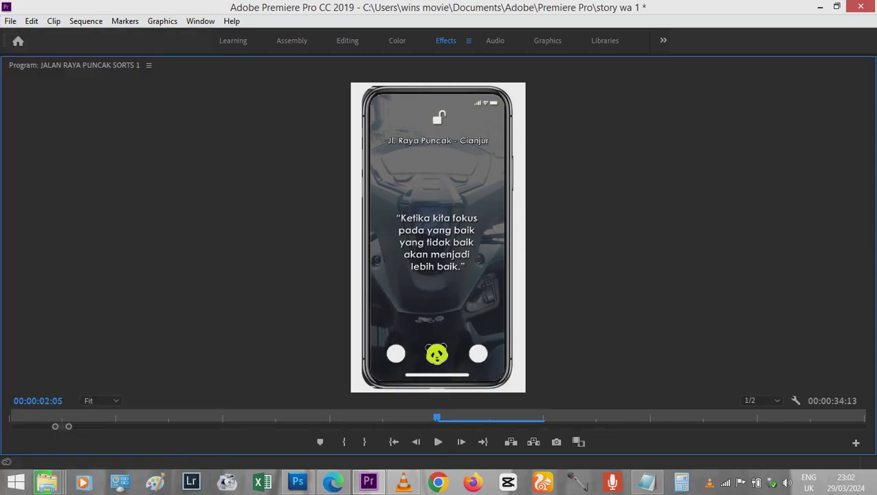
key("space")
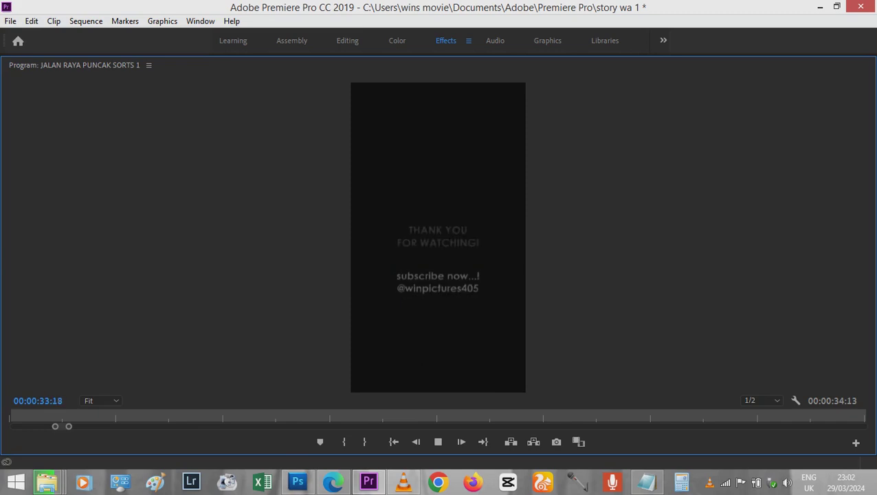
Restore the full workspace and open Export Media settings for the sequence
key("grave")
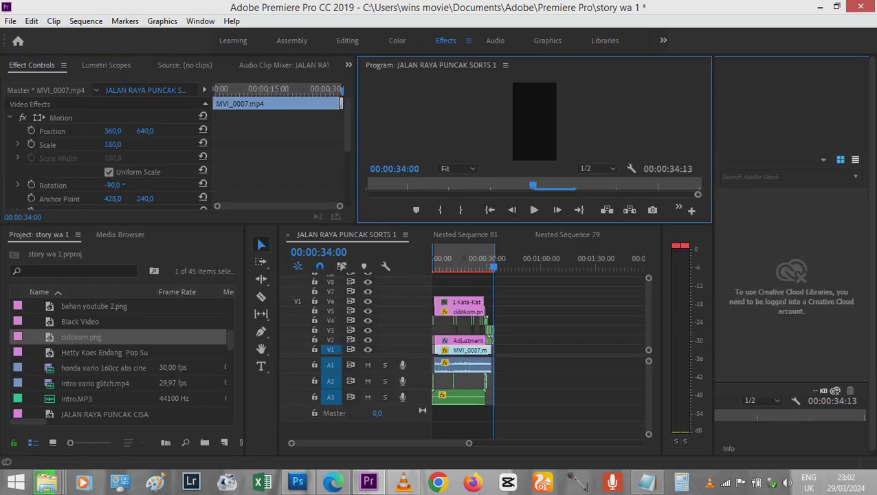
key("Home")
key("alt+f")
key("e")
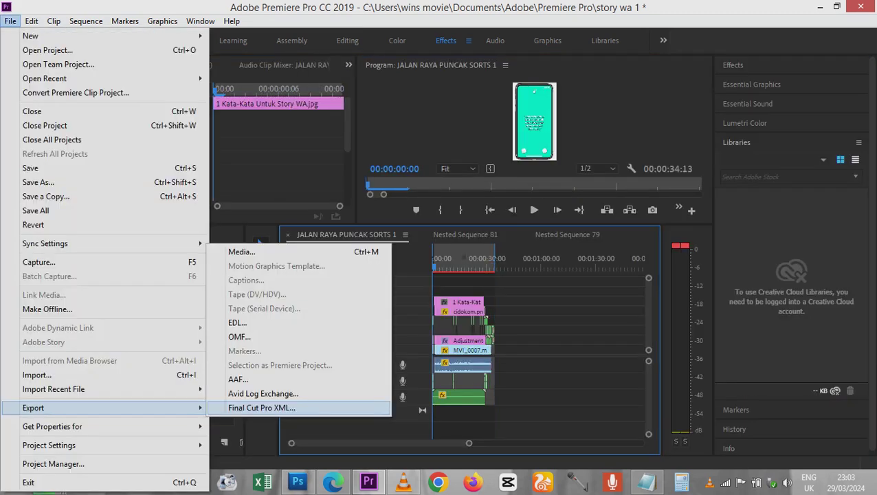
key("Return")
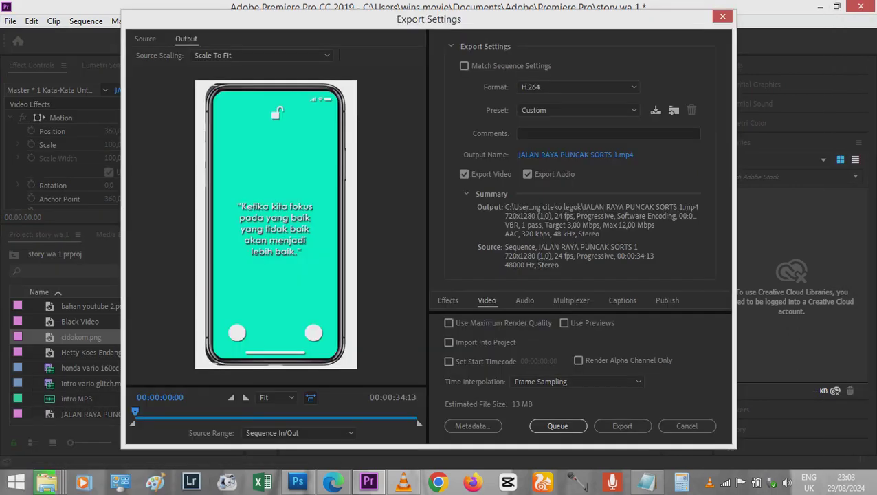
Name the output 'JALUR PUNCAK CISARUA SHORTS #24.mp4' and start the H.264 export
left_click(575, 155)
scroll(402, 174, "down", 1)
left_click(505, 206)
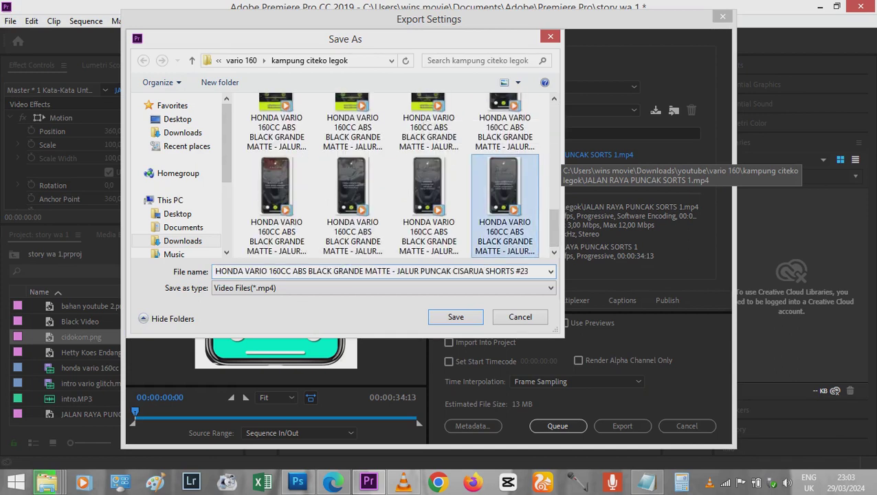
key("BackSpace")
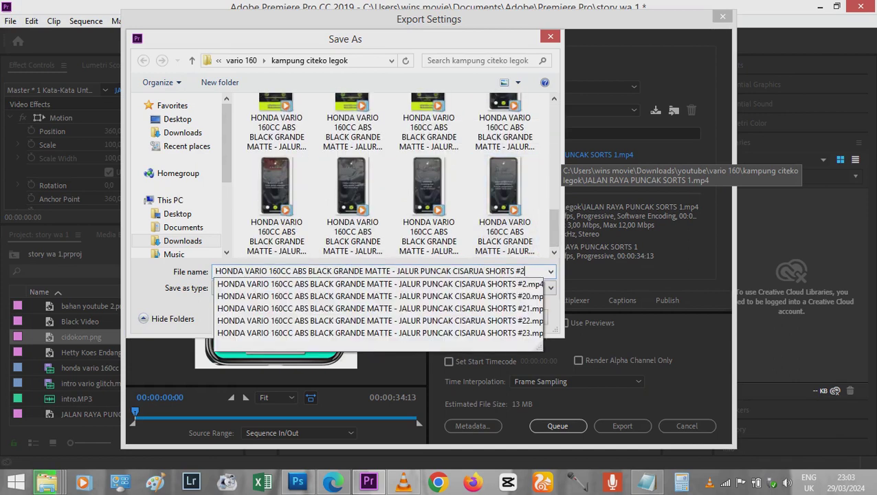
type("4")
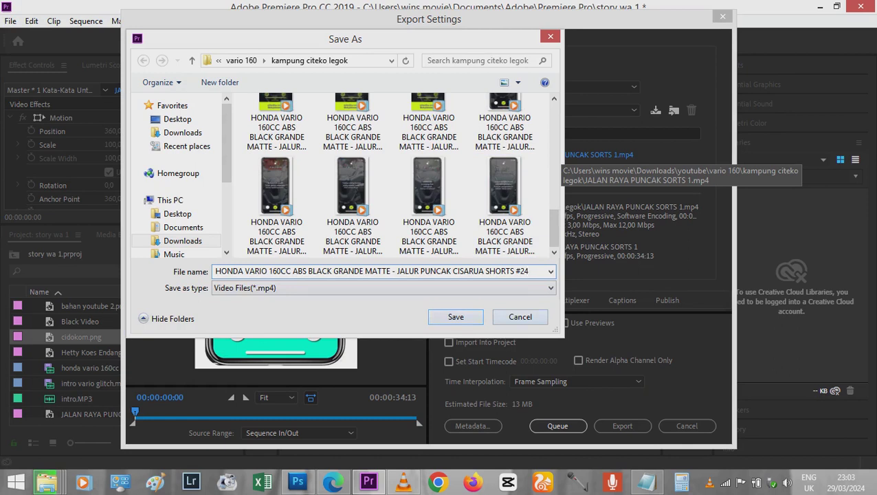
key("Return")
left_click(622, 425)
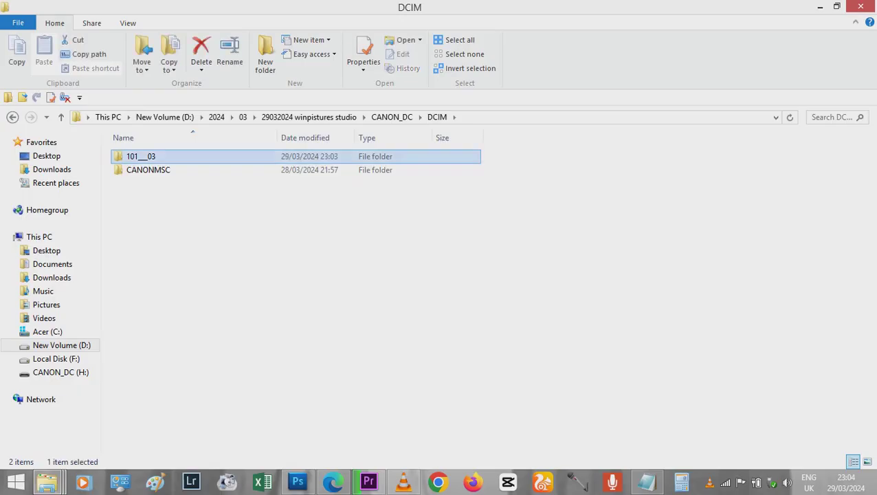
Open the 101__03 camera clips folder while the export keeps rendering
key("Return")
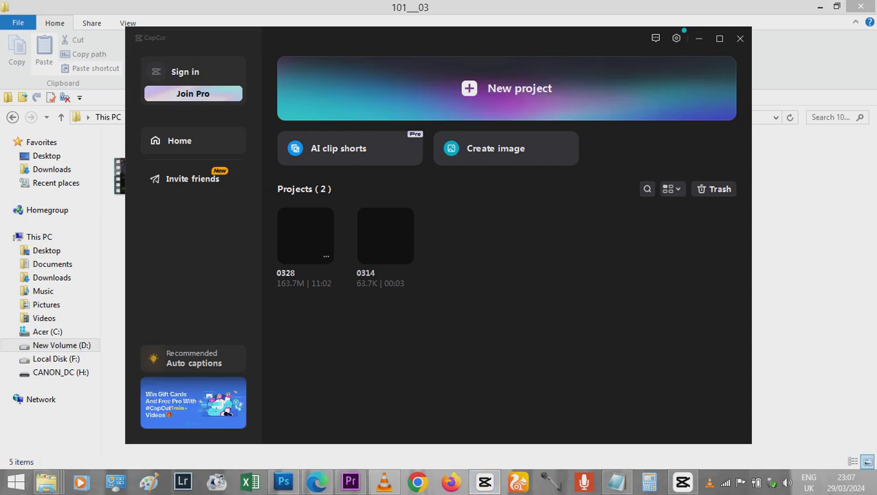
Load CapCut's 0328 project and close the Environment testing notice
left_click(305, 235)
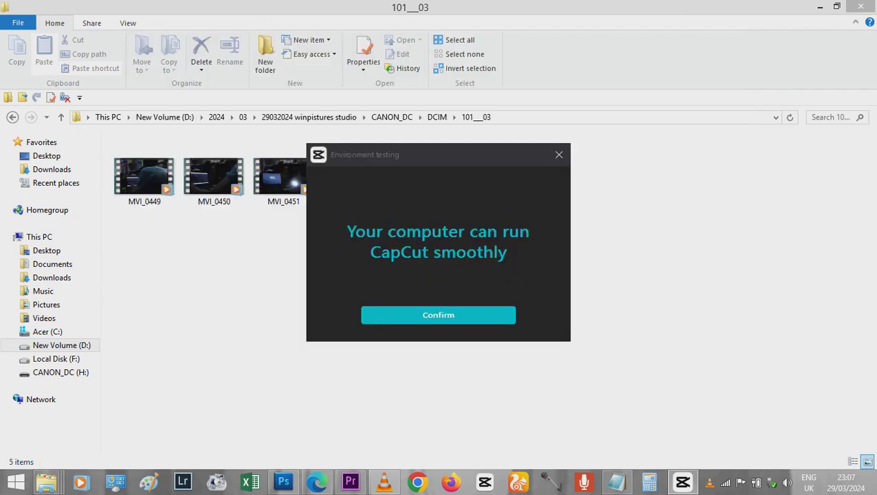
left_click(559, 155)
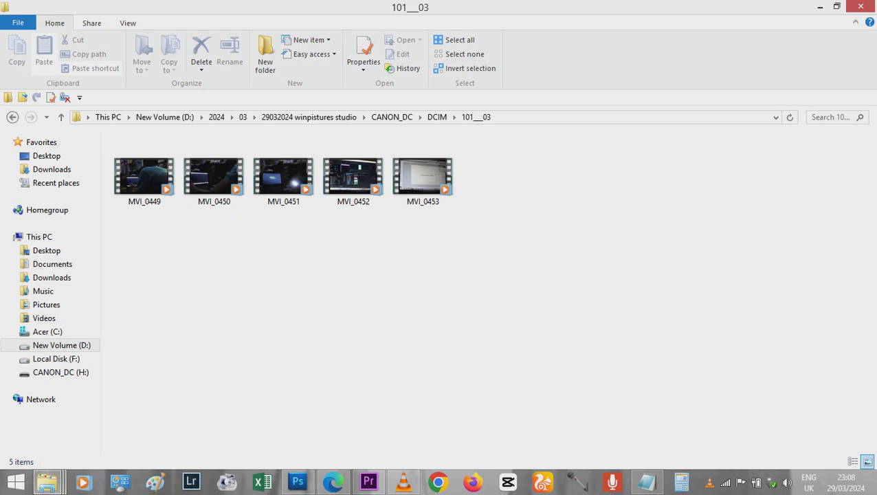
Select clips MVI_0452 and MVI_0453 in the 101__03 folder, then bring another window forward
left_click(352, 176)
left_click(423, 176, "ctrl")
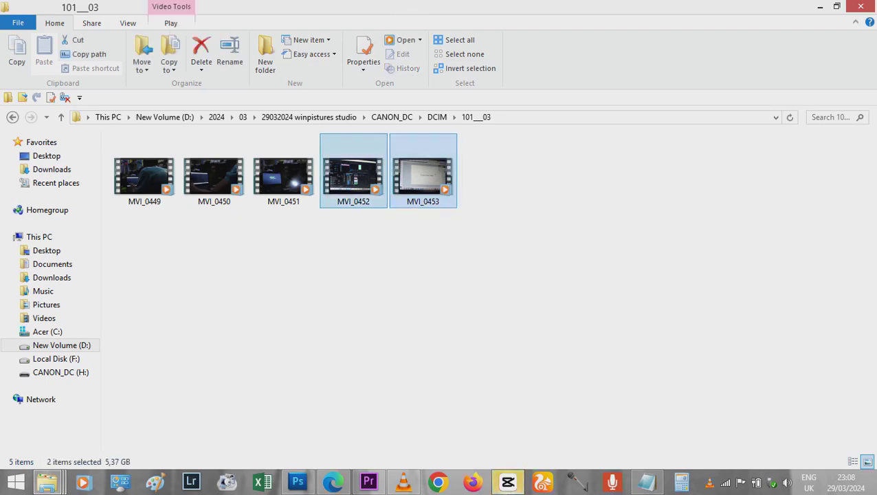
left_click(508, 481)
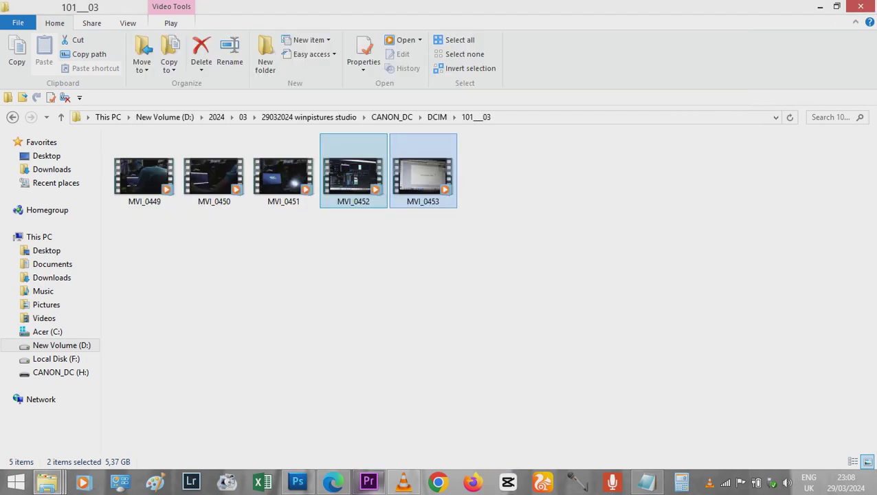
Drag MVI_0452 and MVI_0453 from Explorer into Premiere's Project panel
mouse_move(369, 185)
left_mouse_down()
mouse_move(369, 323)
mouse_move(149, 399)
left_mouse_up()
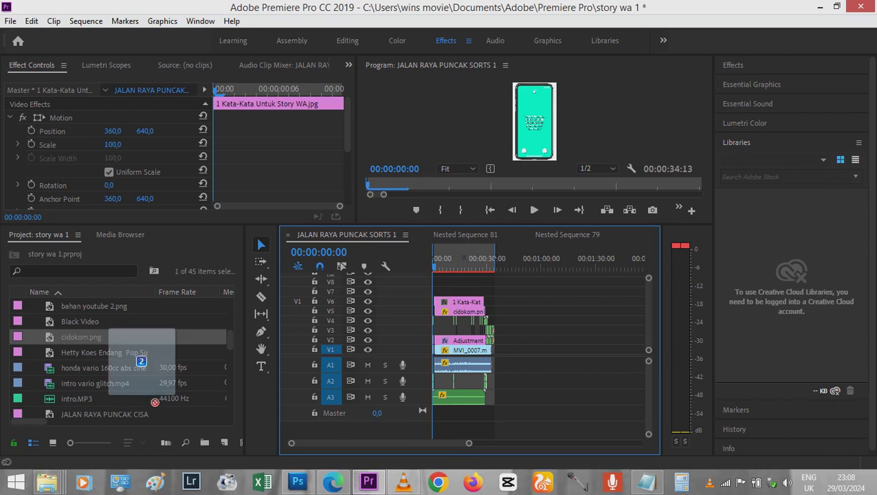
left_click_drag(152, 399, 153, 400)
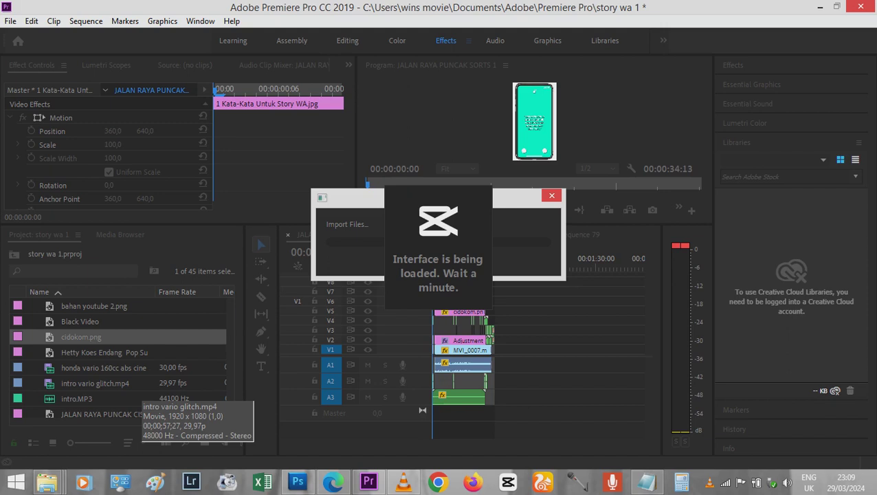
Cycle between File Explorer, Premiere Pro and CapCut while the two clips finish importing
key("alt+Tab")
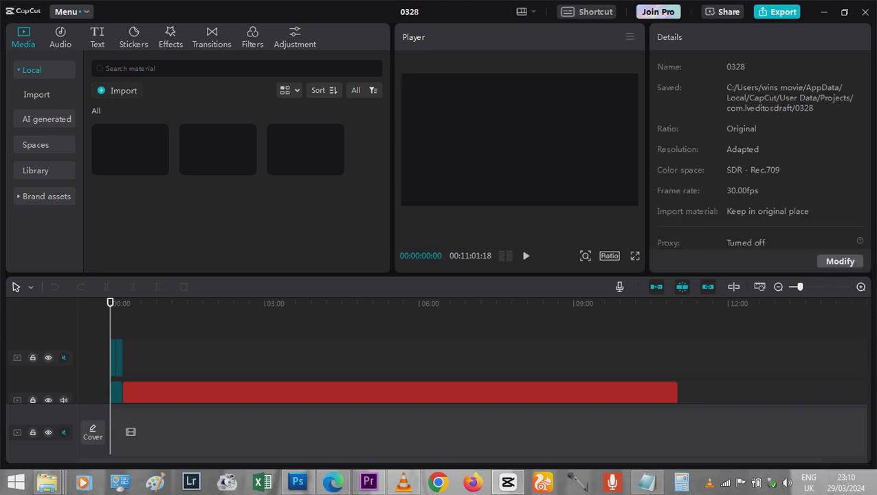
key("alt+Tab")
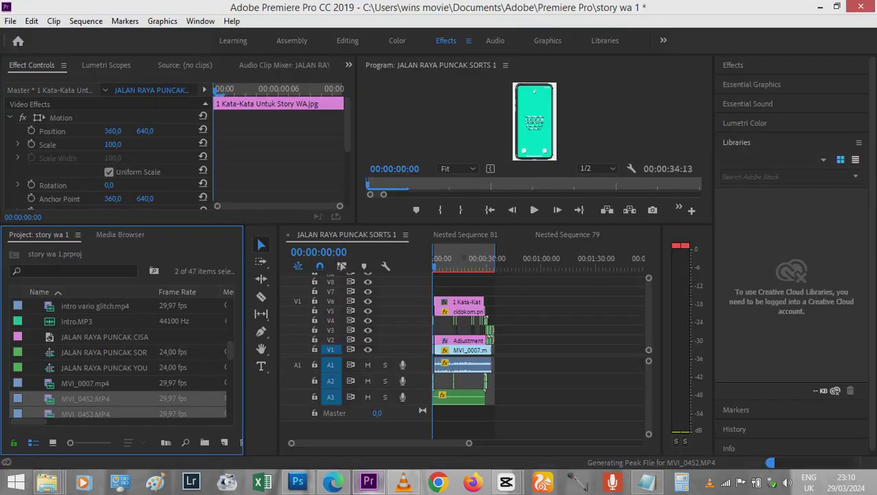
key("alt+Tab")
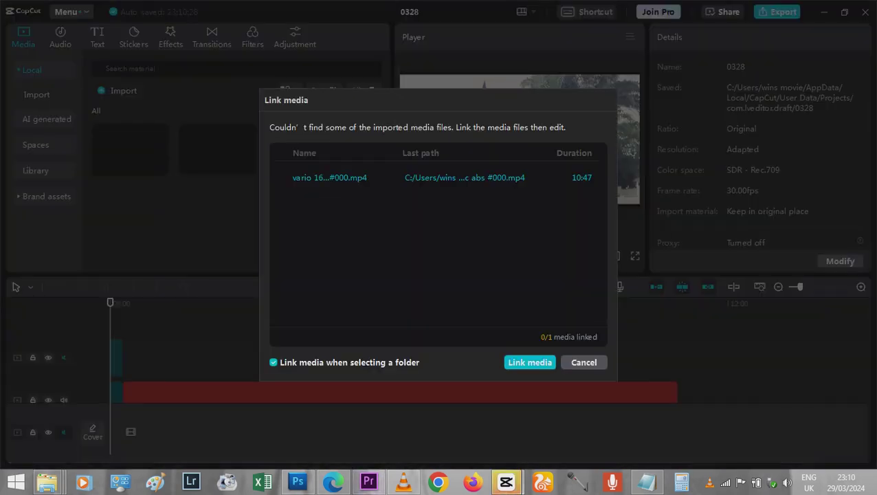
Dismiss CapCut's Link media prompt for the missing motorbike clip
key("Escape")
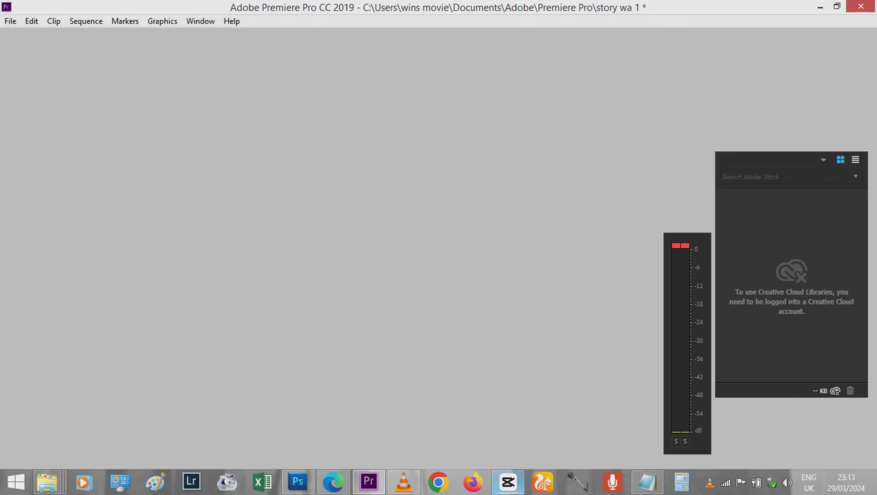
Bring CapCut's 0328 project window forward from the taskbar
left_click(508, 481)
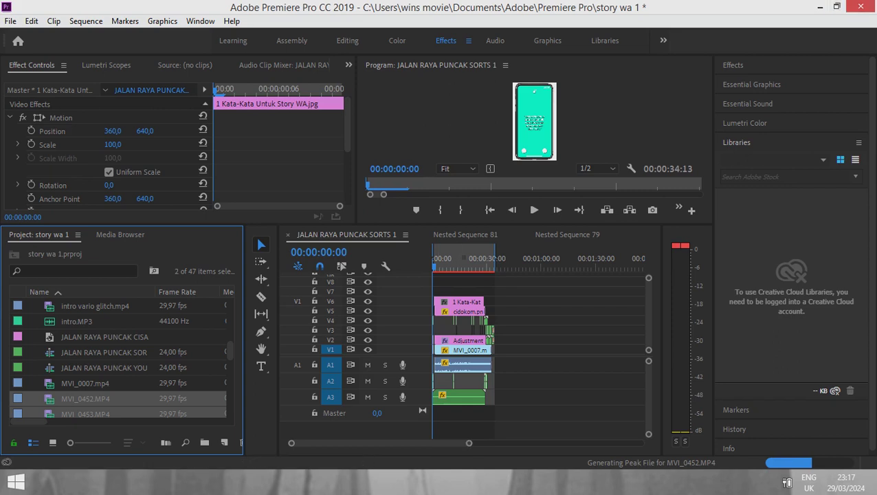
Switch to Photoshop's Kata-Kata Untuk Story WA.psd phone-frame template
left_click(819, 6)
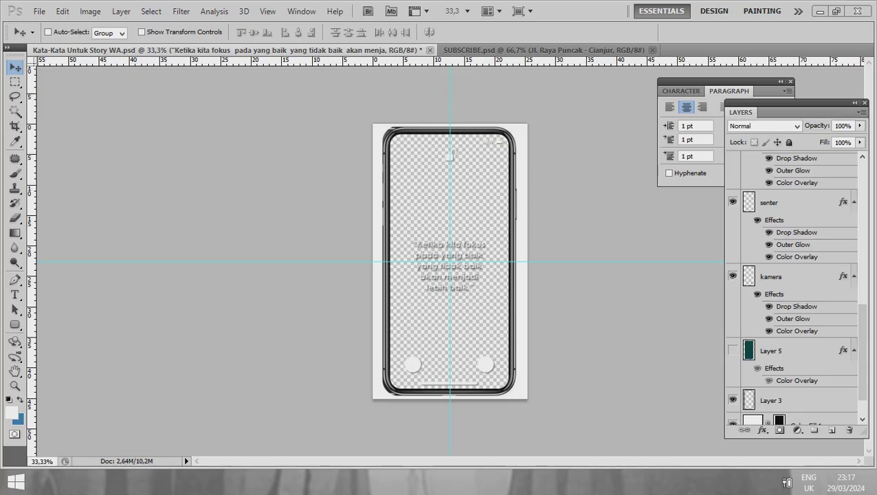